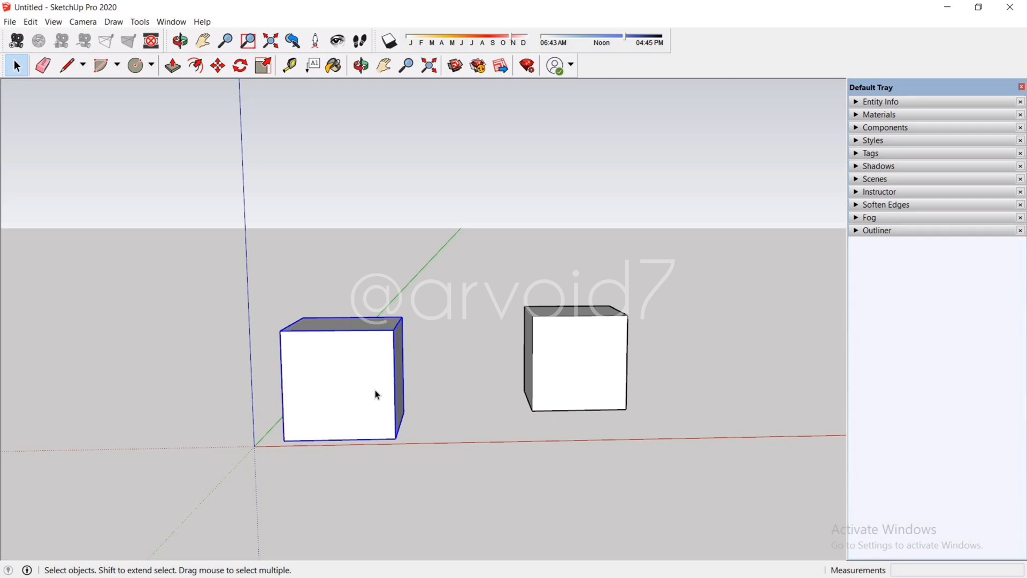
Step: Hide the cube nearest the origin and restore it by unhiding the last hidden object
right_click(358, 368)
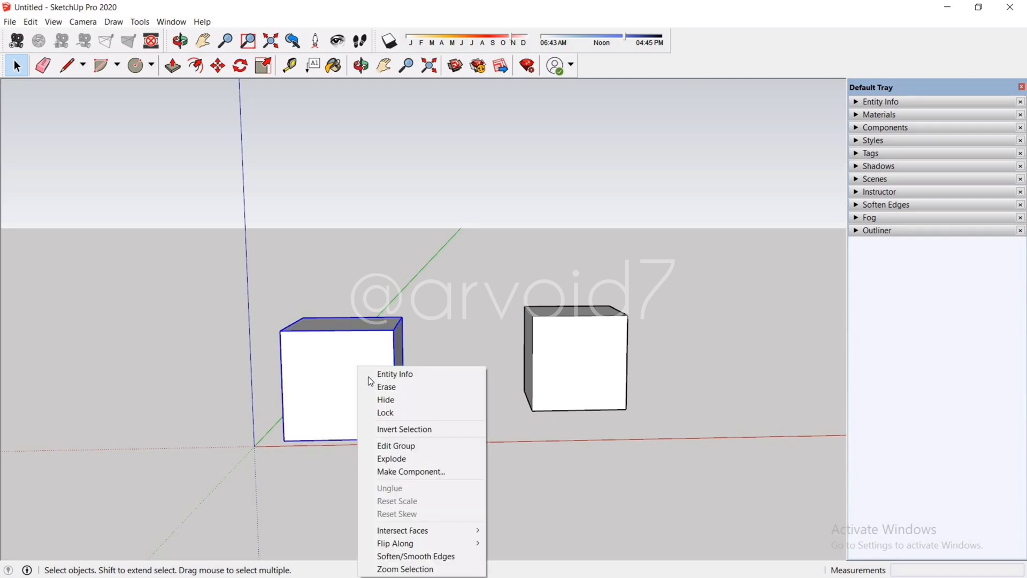
left_click(383, 401)
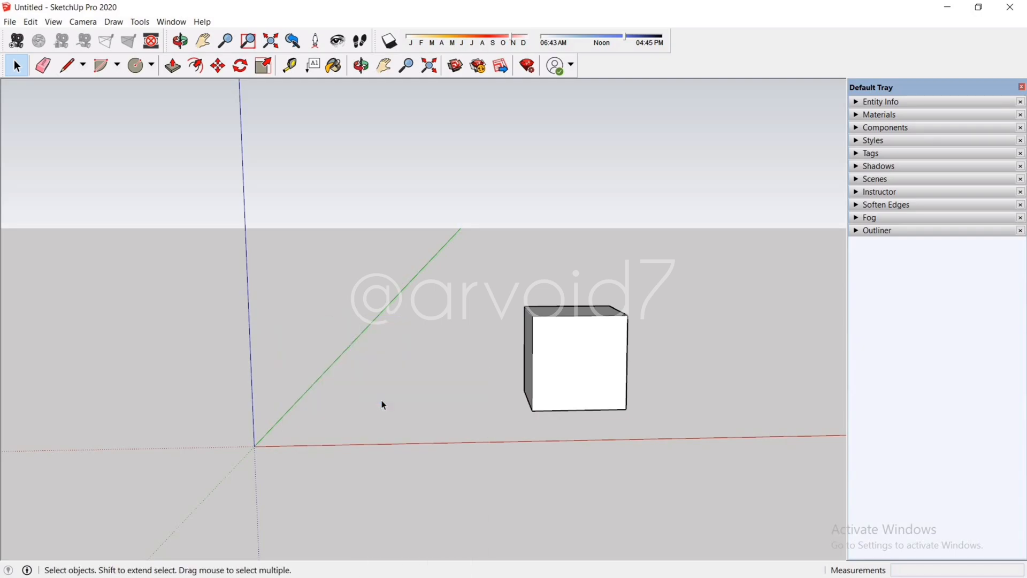
left_click(31, 22)
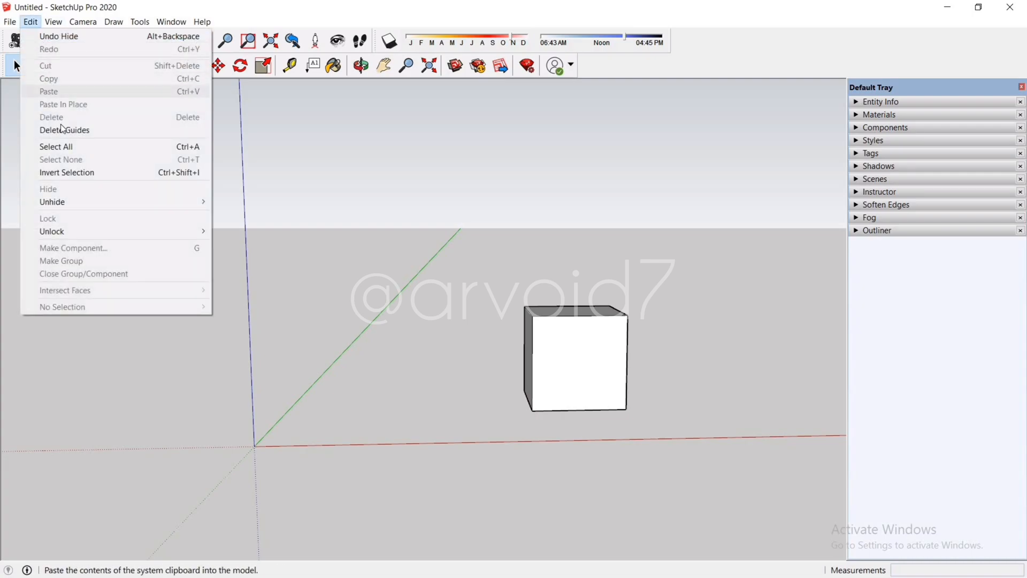
mouse_move(108, 201)
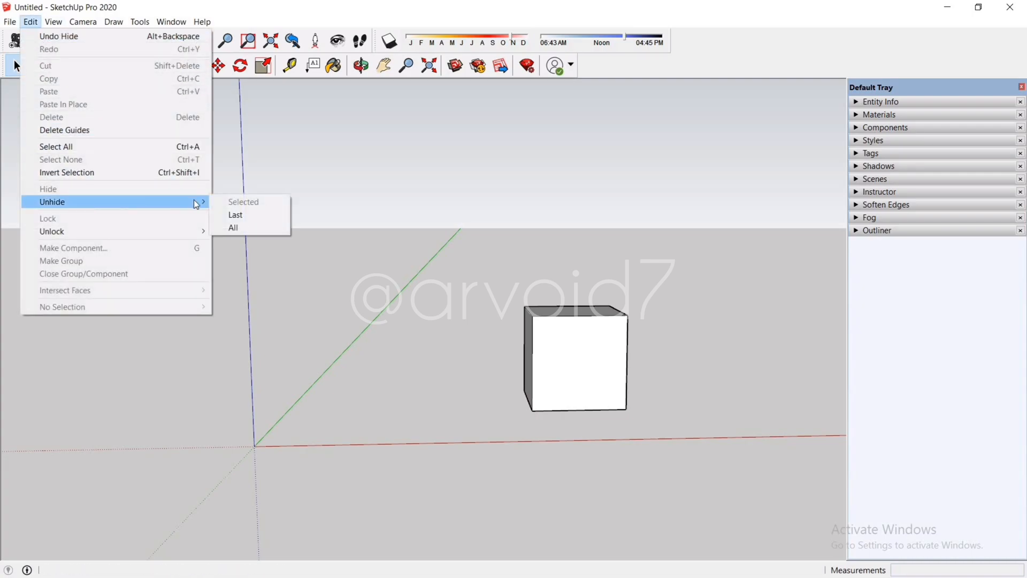
left_click(227, 215)
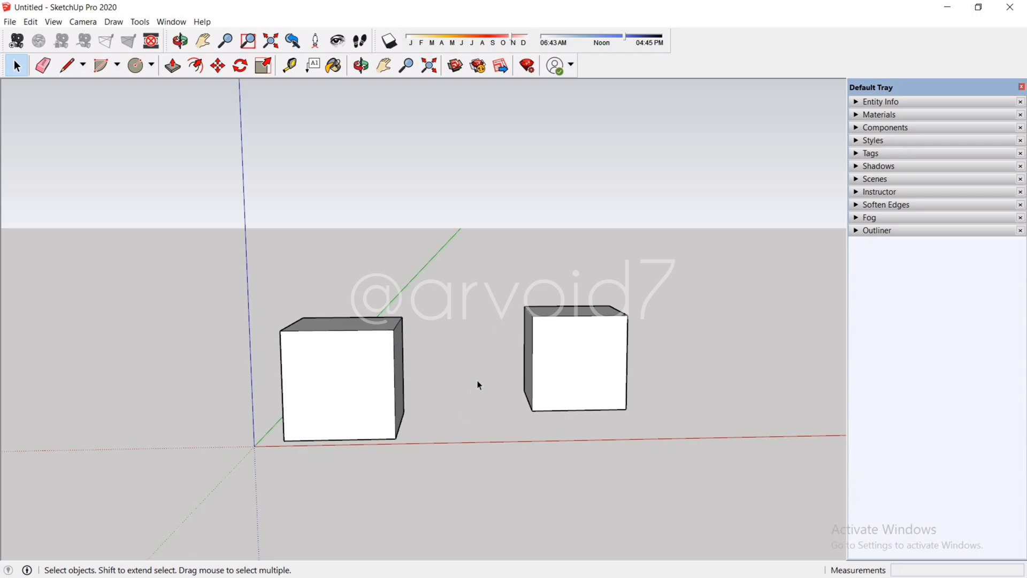
Step: Hide both cubes one at a time, starting with the one nearest the origin
middle_click_drag(479, 385, 339, 415)
left_click(339, 415)
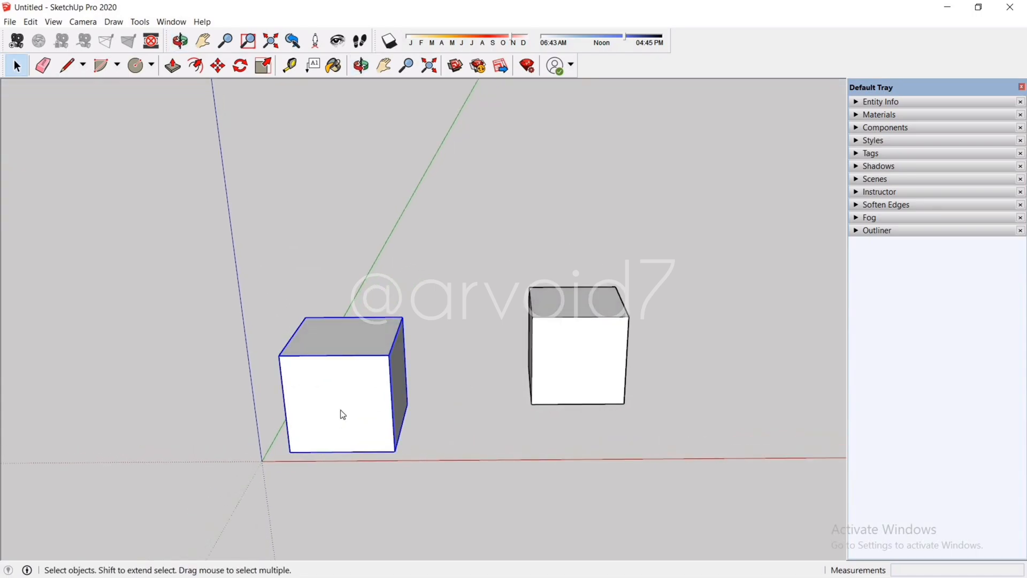
right_click(340, 413)
left_click(387, 234)
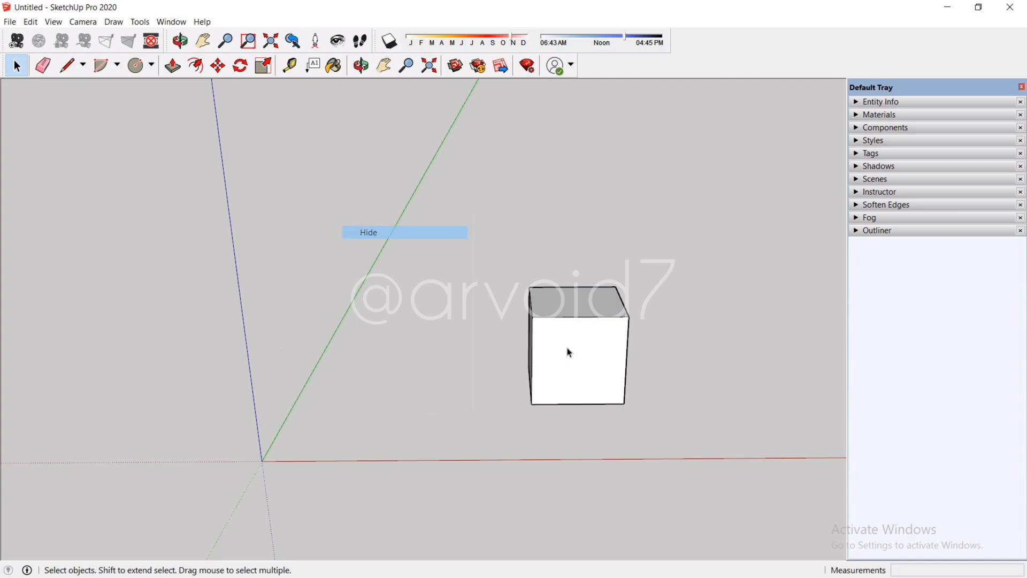
right_click(591, 363)
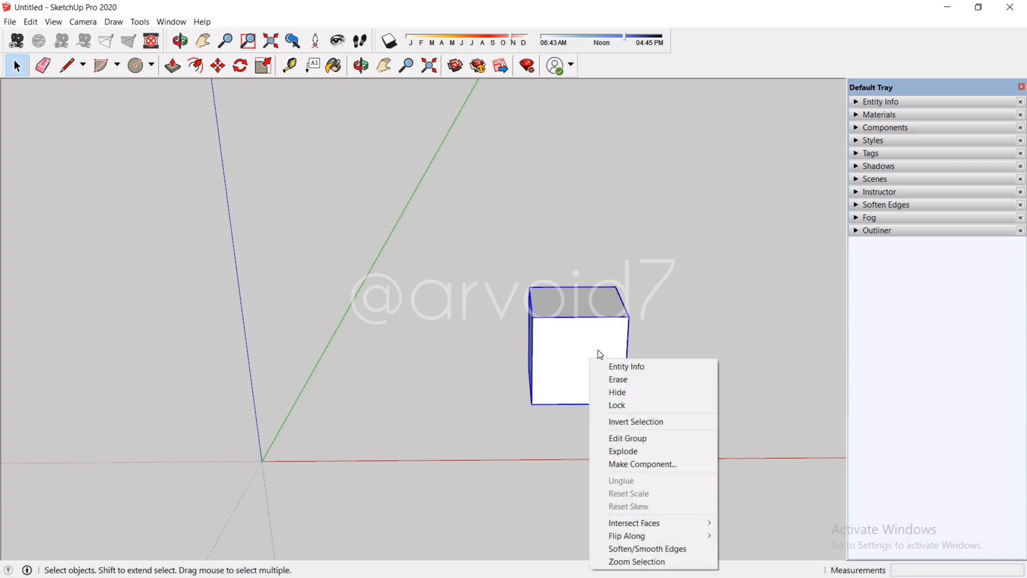
left_click(614, 391)
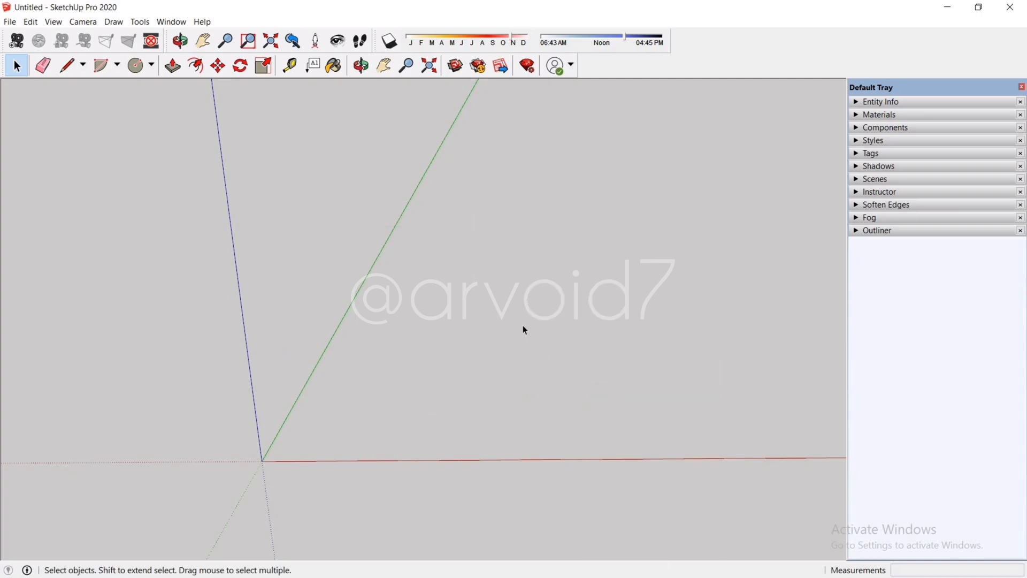
Step: Draw a circle of about 10" radius on the ground beside the green axis and push/pull it up about 3' 3 3/4" into a cylinder
key("c")
left_click(474, 239)
left_click(503, 240)
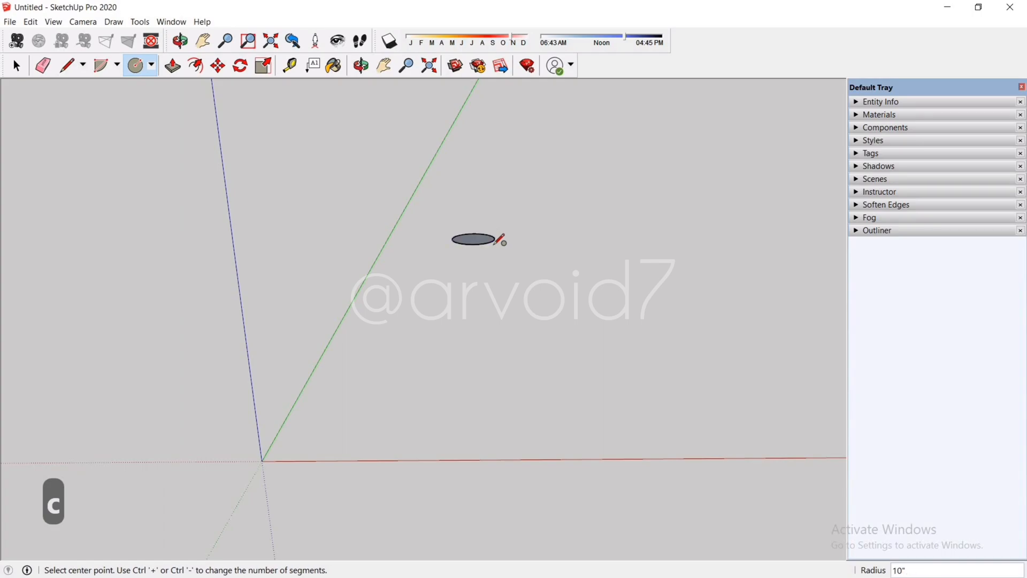
key("p")
left_click(474, 239)
left_click(474, 161)
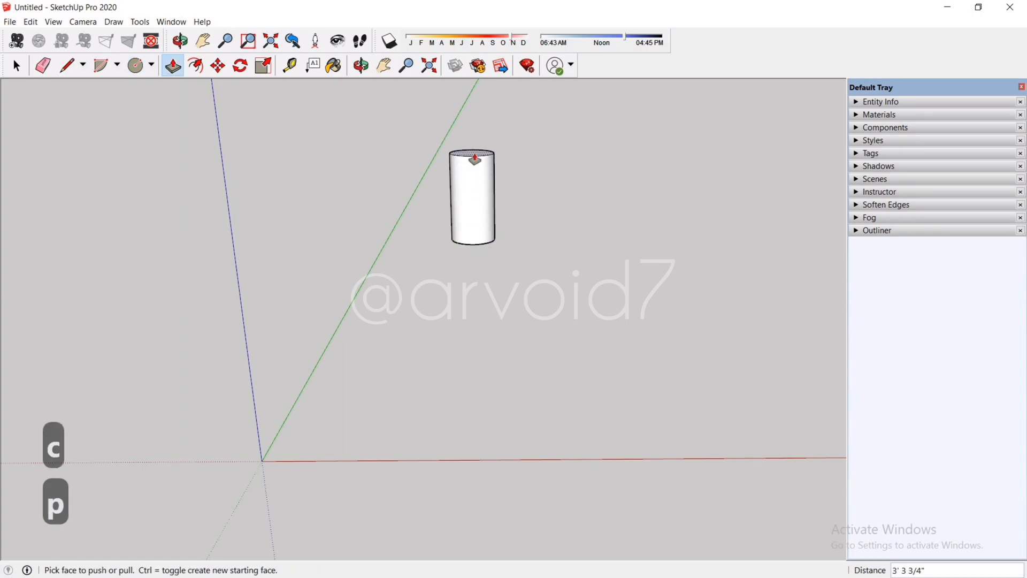
key("Escape")
Step: Make the whole cylinder a group and hide that group
right_click(458, 180)
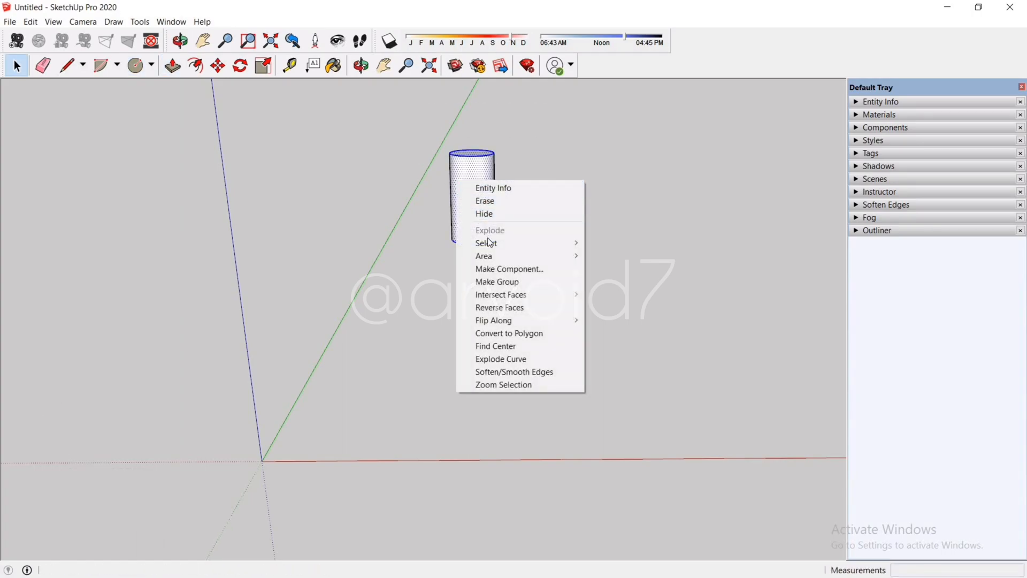
left_click(498, 282)
right_click(481, 203)
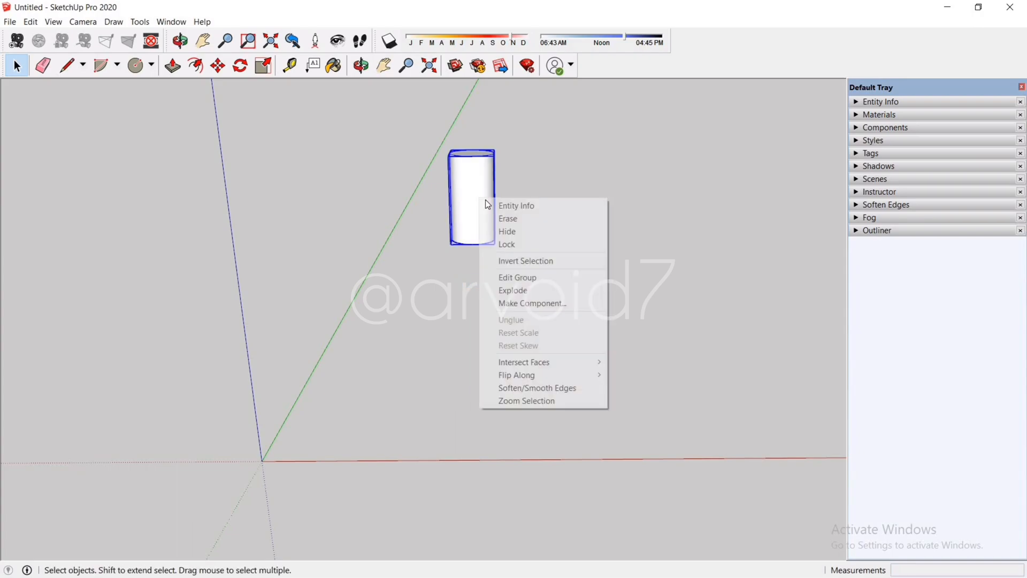
left_click(507, 230)
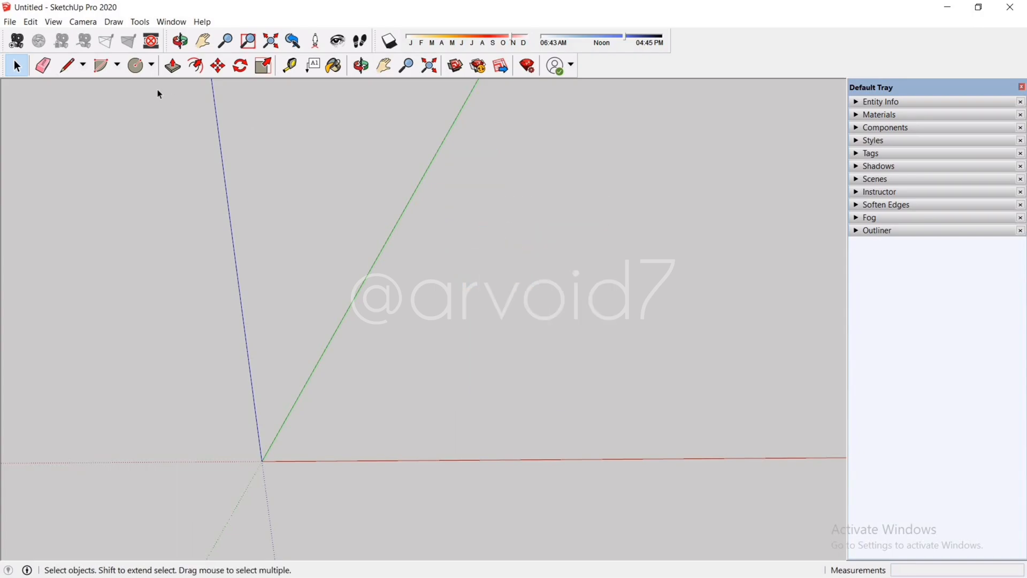
Step: Unhide all hidden objects to bring back both cubes and the cylinder
left_click(31, 22)
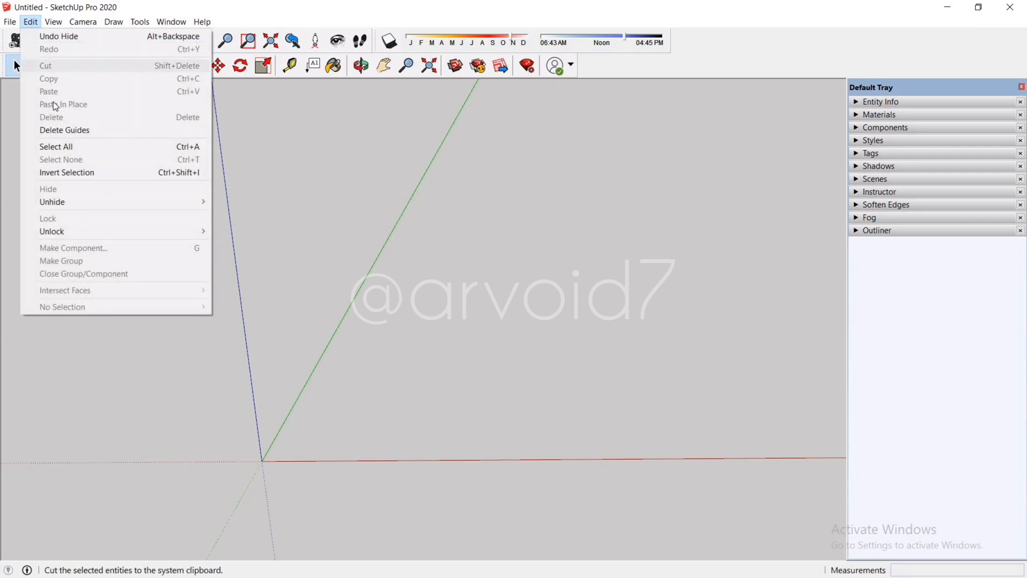
mouse_move(201, 201)
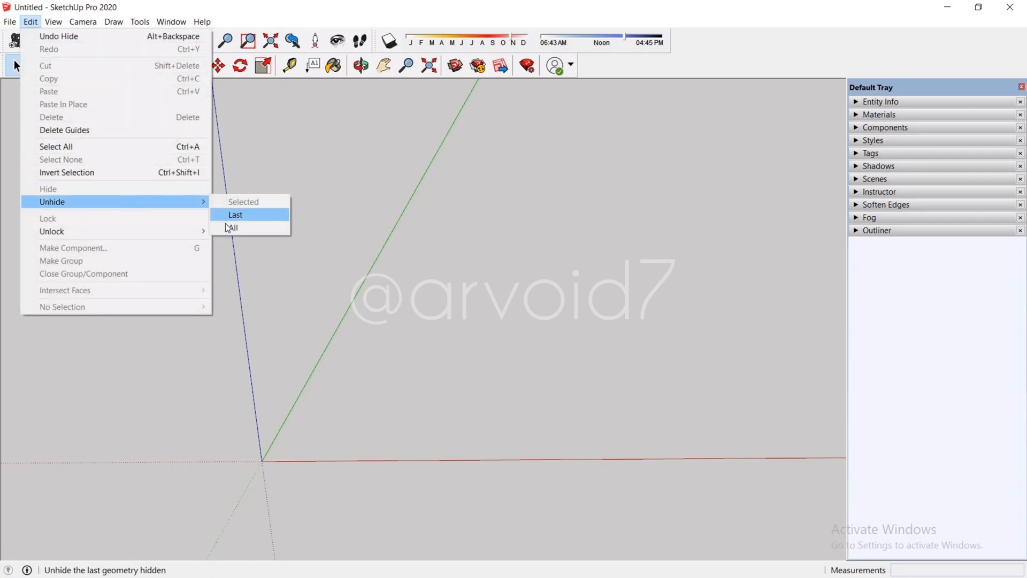
left_click(230, 227)
middle_click_drag(518, 434, 448, 430)
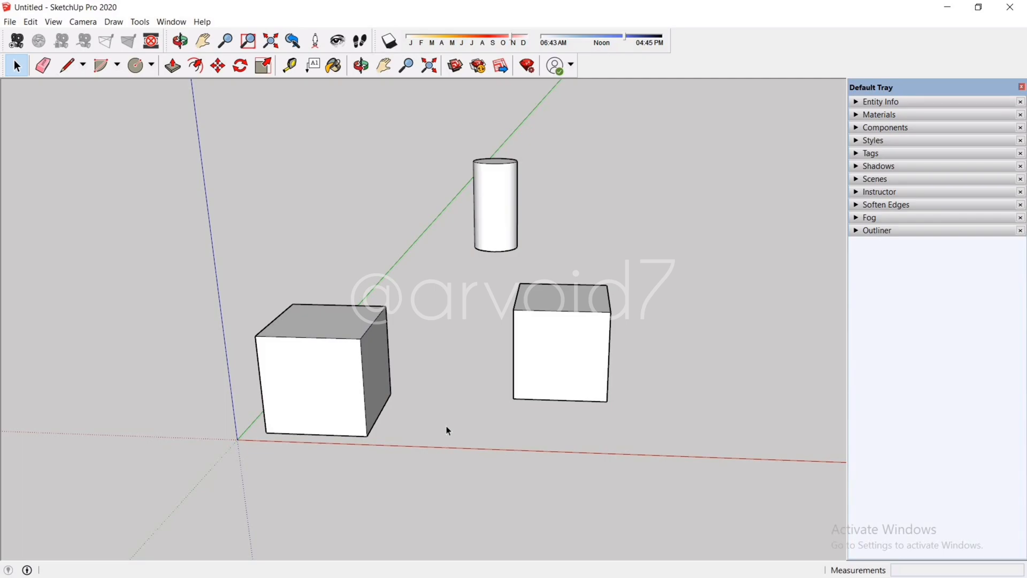
Step: Select the two cubes together and combine them into one group
left_click(367, 408)
left_click(550, 365, "shift")
right_click(547, 364)
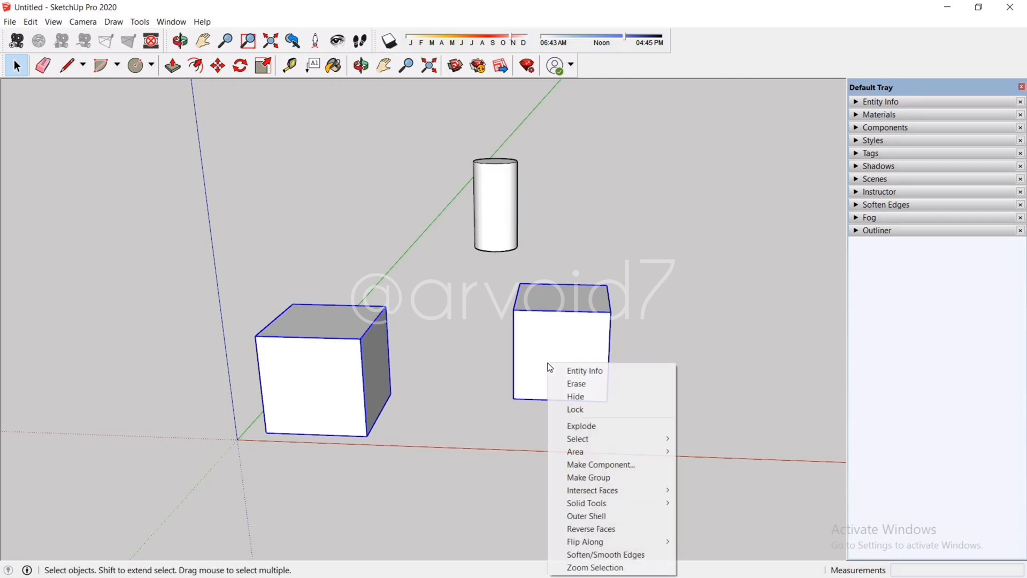
left_click(590, 477)
Step: Add the cylinder to the selected cube group and nest both in one outer group
left_click(498, 211, "shift")
right_click(498, 209)
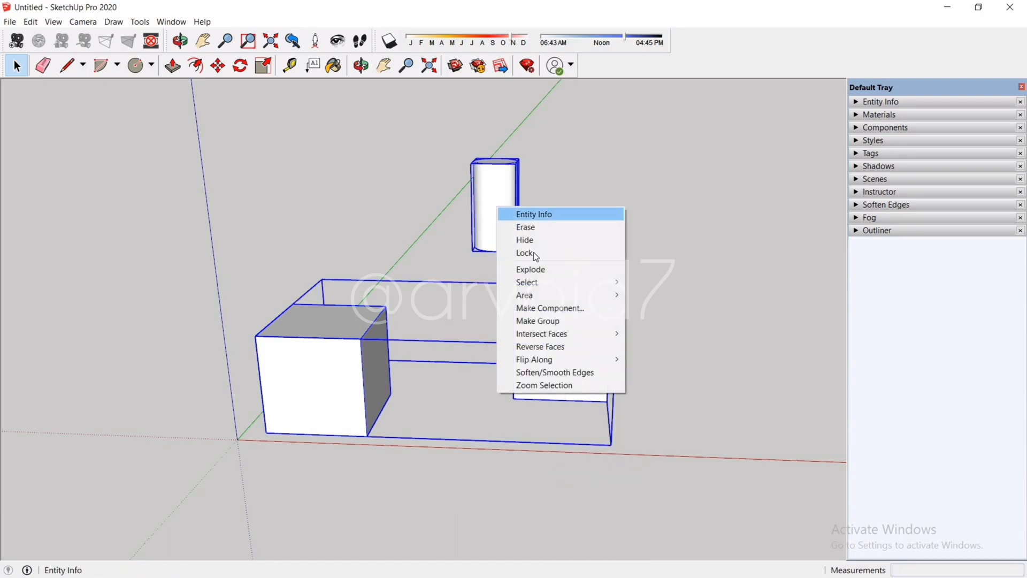
left_click(550, 322)
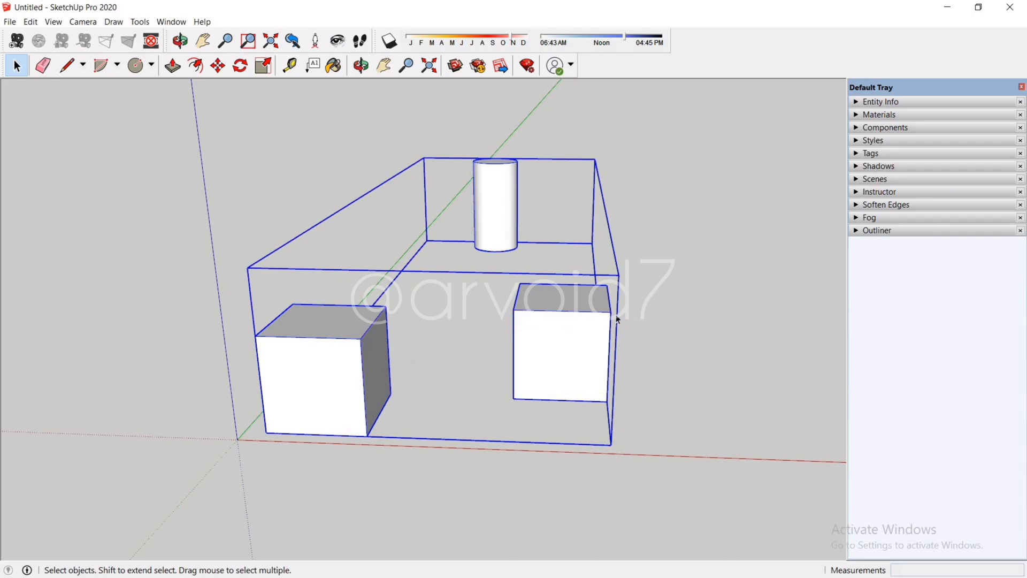
left_click(508, 313)
middle_click_drag(507, 313, 572, 303)
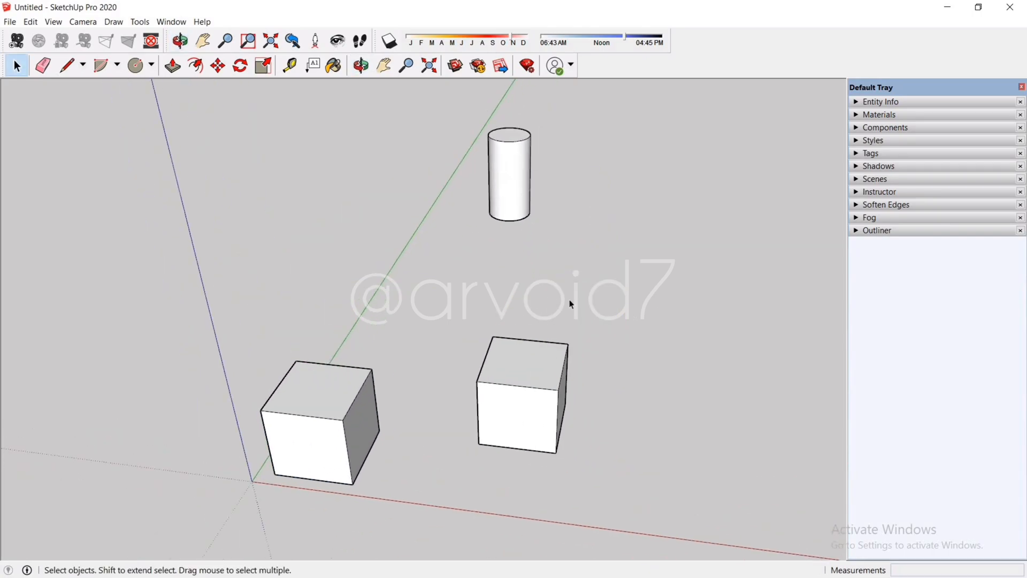
Step: Open the outer group for editing and hide the cylinder inside it
left_click(515, 208)
double_click(513, 201)
left_click(508, 183)
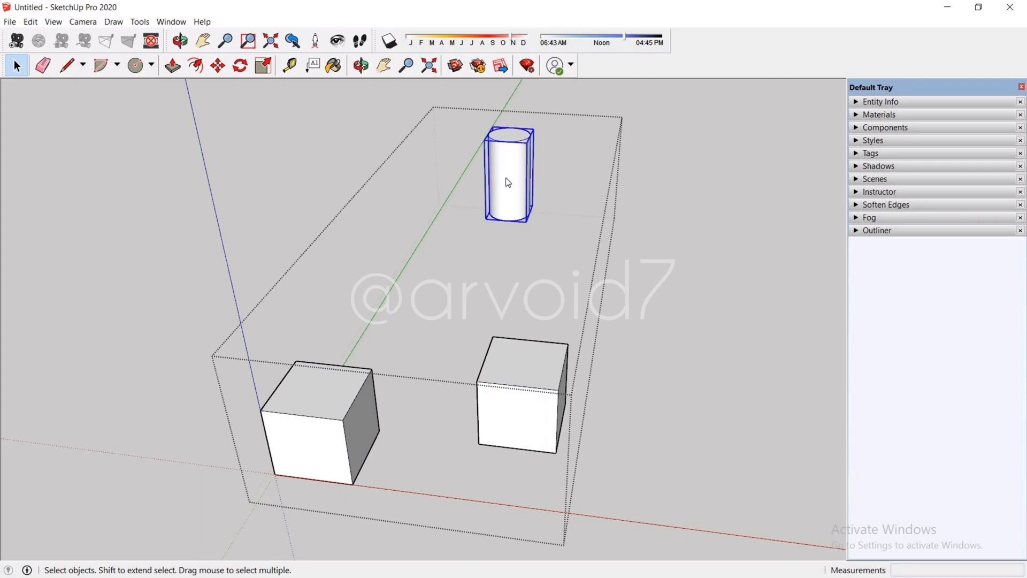
right_click(508, 183)
left_click(529, 210)
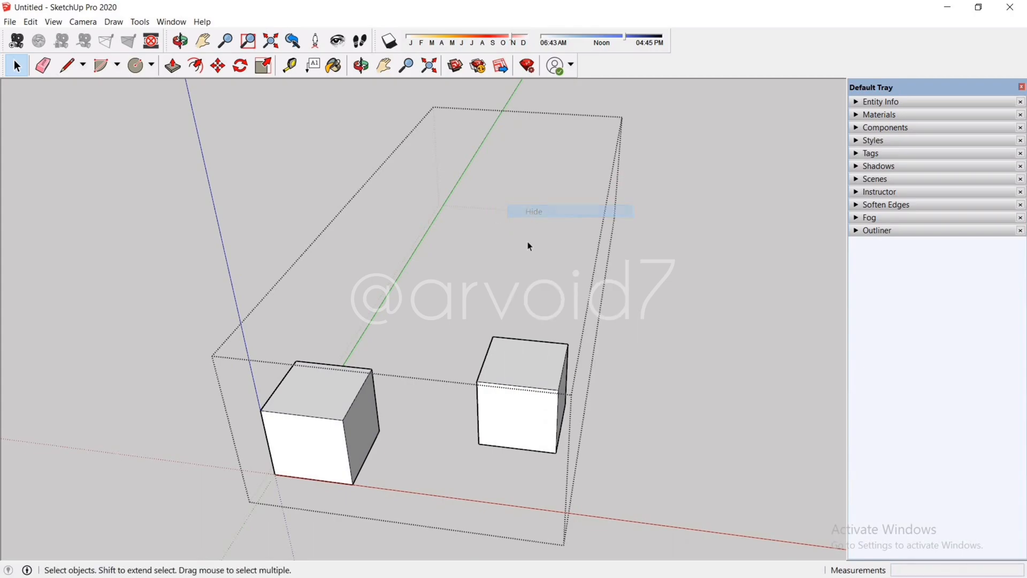
Step: Open the nested groups down to the cube farther from the origin, hide its front face, and close all the groups
double_click(531, 365)
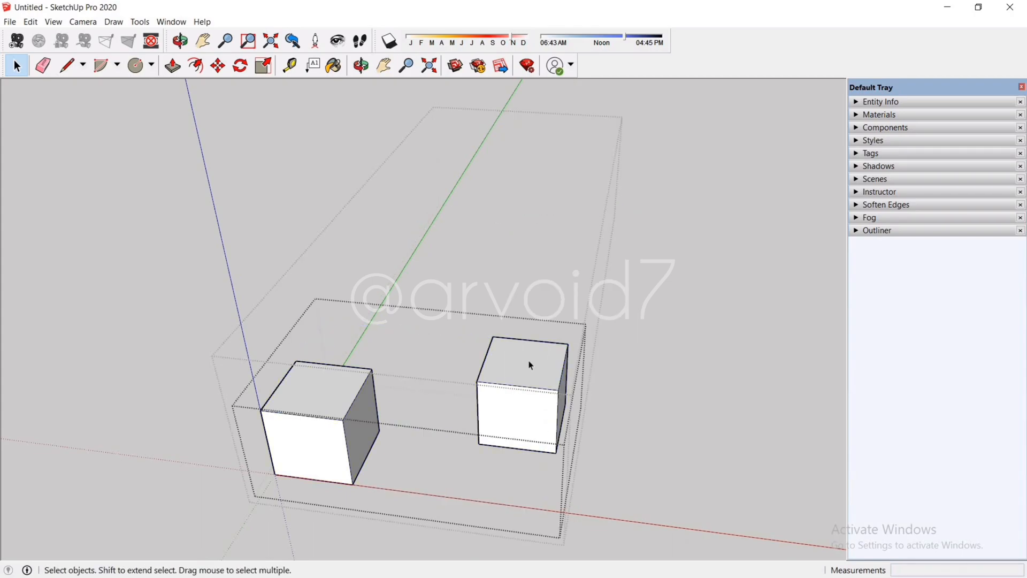
left_click(531, 366)
double_click(512, 403)
left_click(512, 402)
right_click(514, 405)
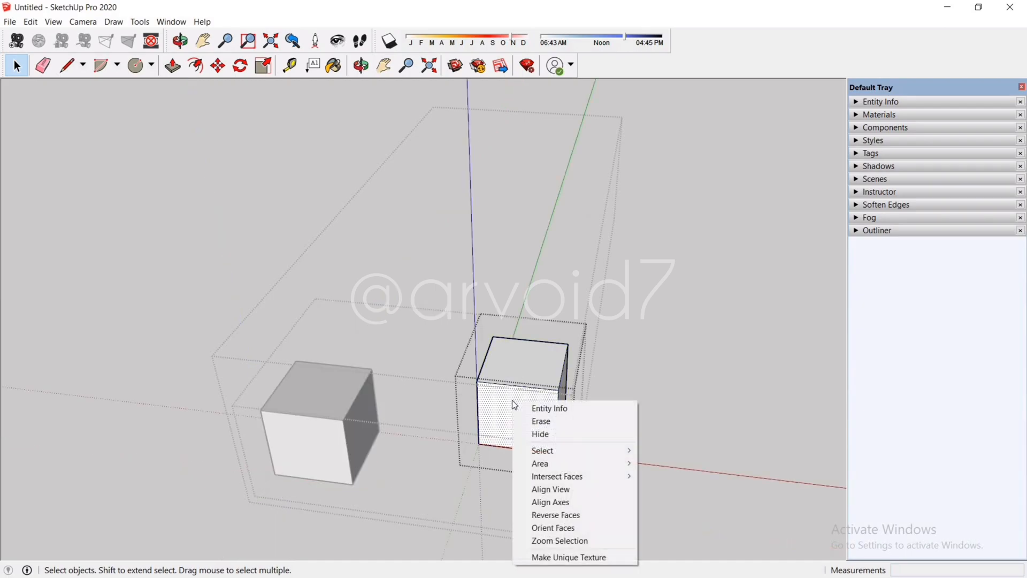
left_click(529, 421)
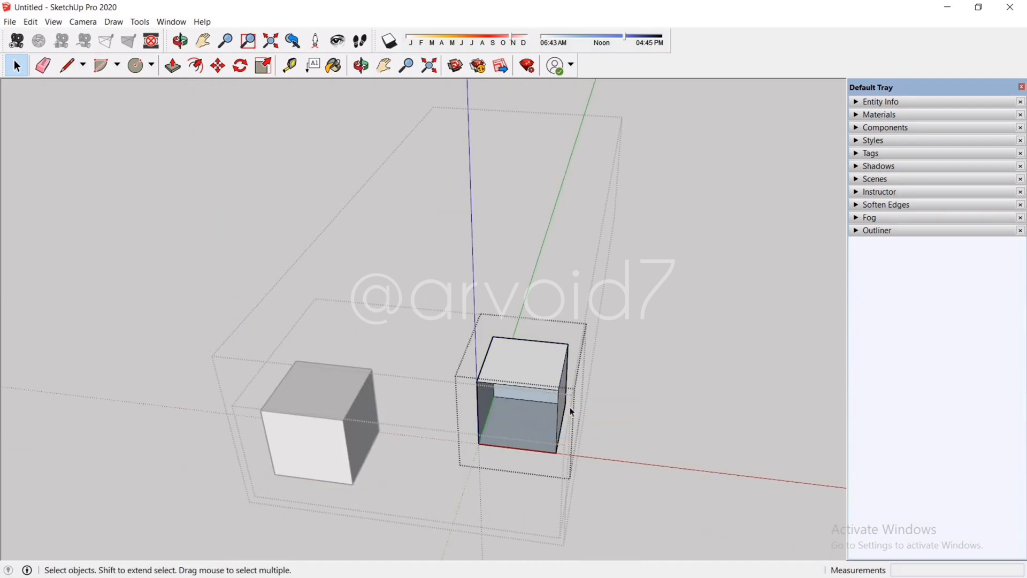
left_click(655, 384)
left_click(655, 384)
left_click(656, 384)
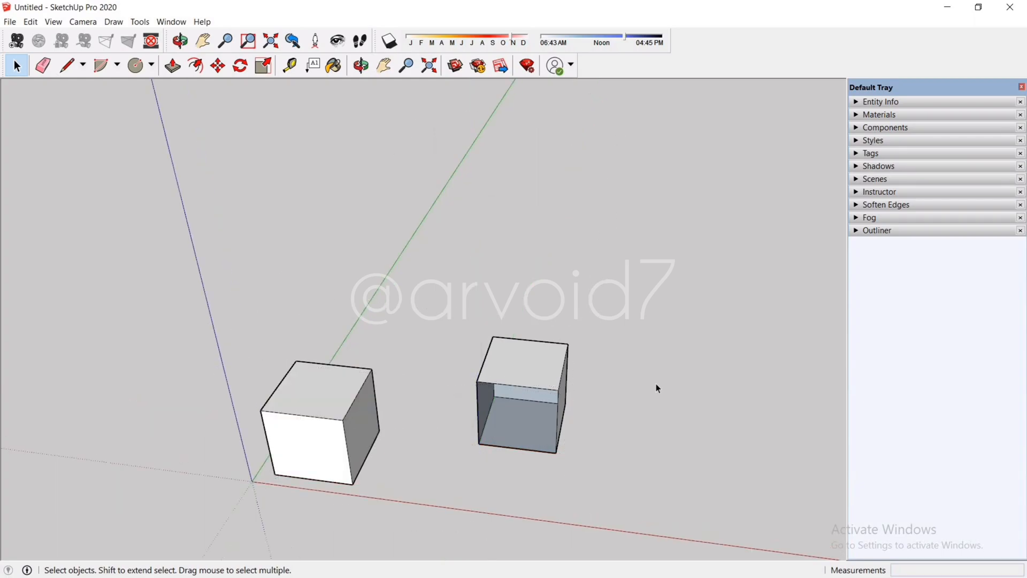
Step: Try to unhide all hidden geometry from the model's top level, with no group open
scroll(592, 331, "down", 1)
left_click(30, 21)
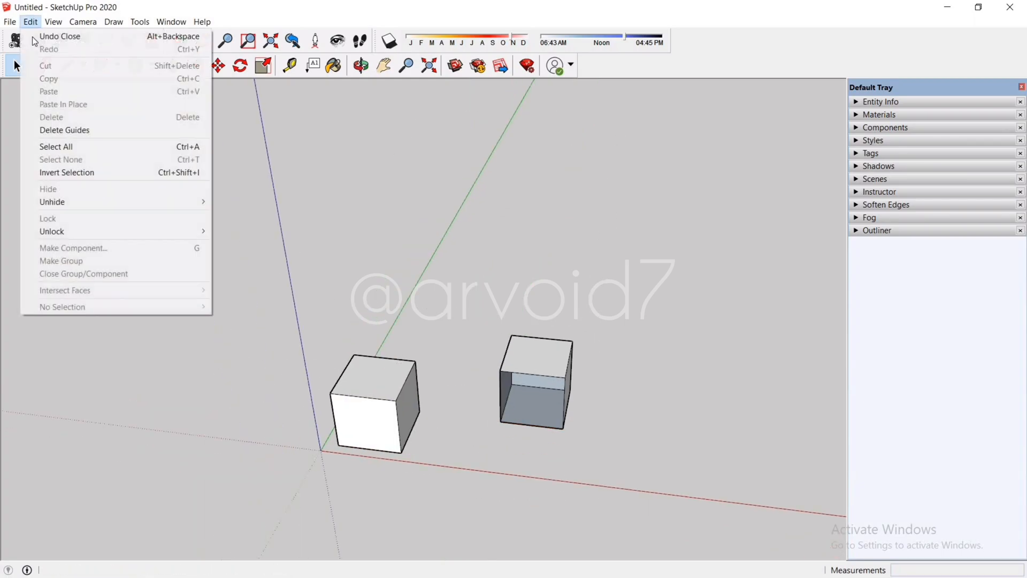
mouse_move(144, 209)
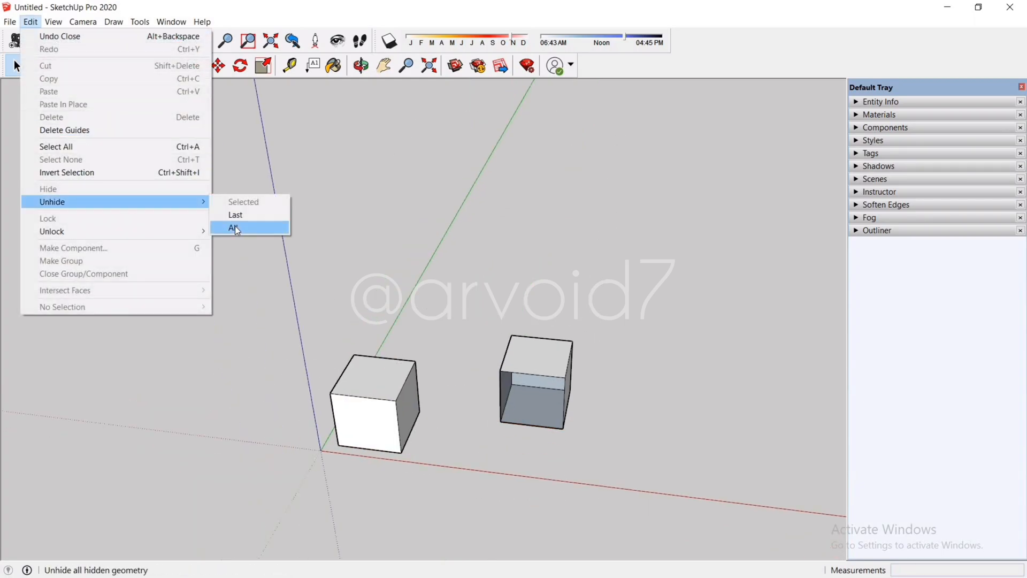
left_click(235, 224)
mouse_move(302, 332)
middle_mouse_down()
mouse_move(353, 236)
mouse_move(291, 305)
mouse_move(312, 323)
middle_mouse_up()
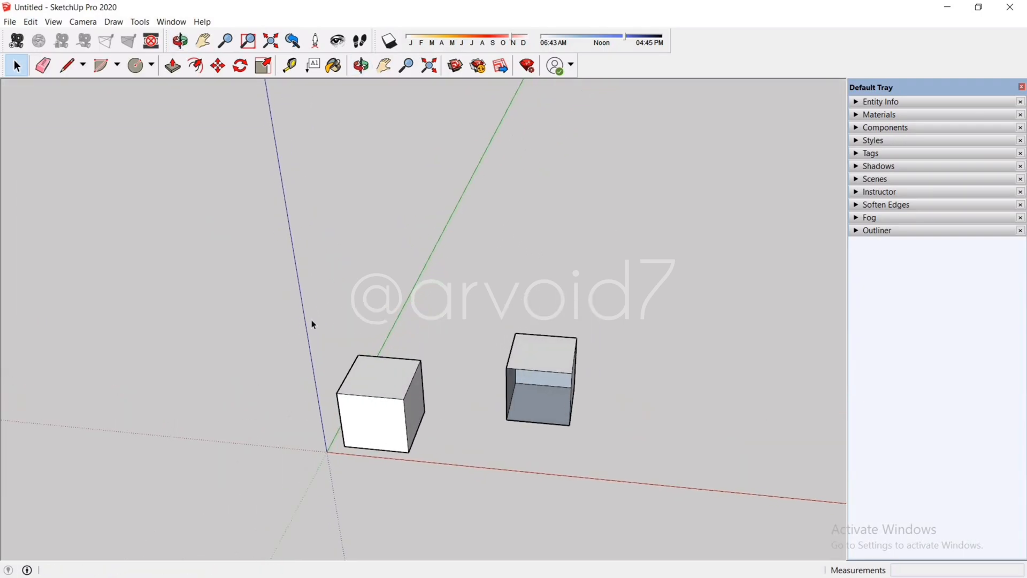
Step: Open the outer group for editing and unhide everything in it to restore the cylinder
double_click(554, 360)
left_click(31, 21)
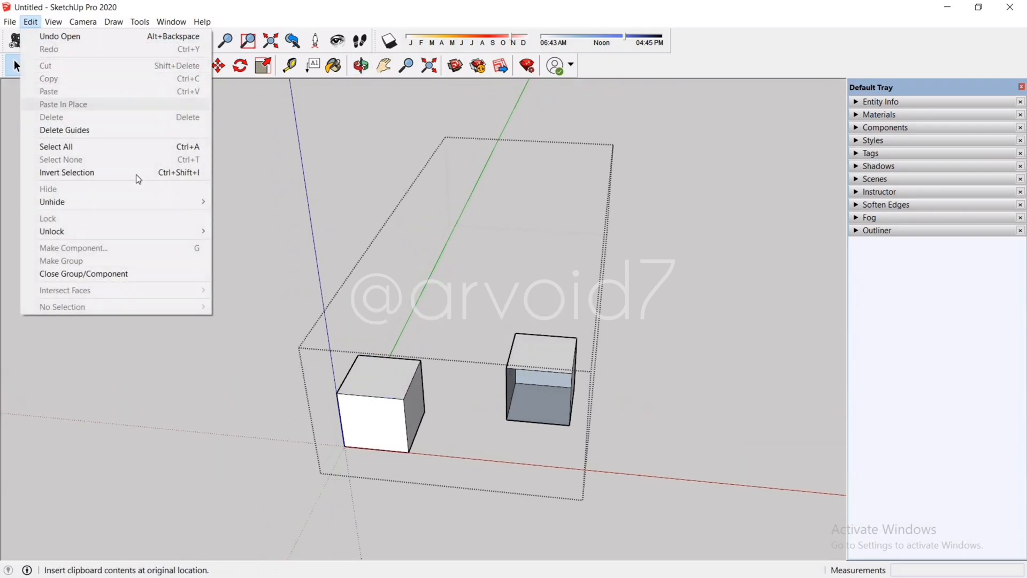
mouse_move(195, 203)
left_click(238, 231)
Step: Open the nested groups down to the open-fronted cube, unhide all its geometry, and close all the groups
double_click(545, 355)
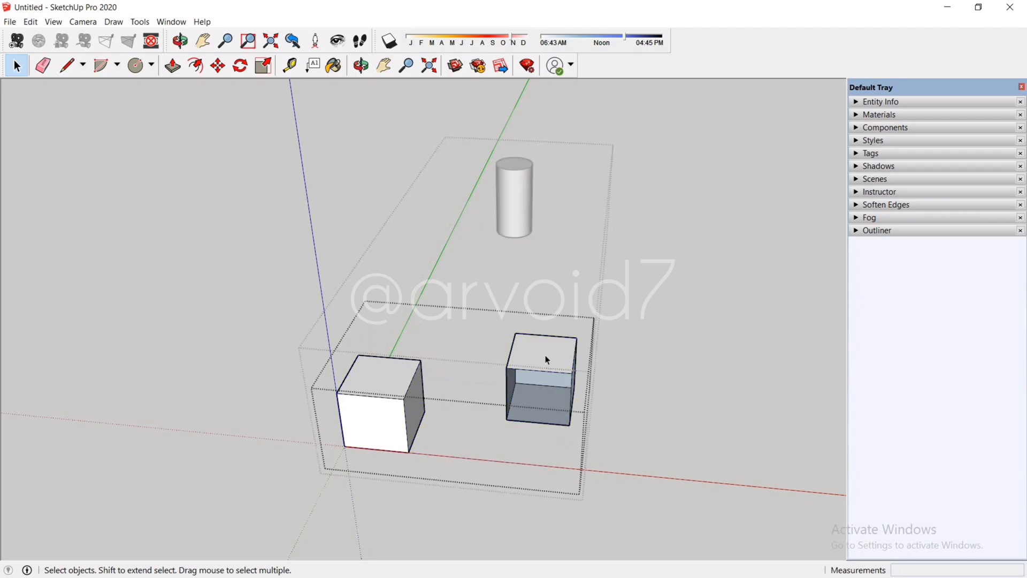
double_click(546, 355)
left_click(31, 22)
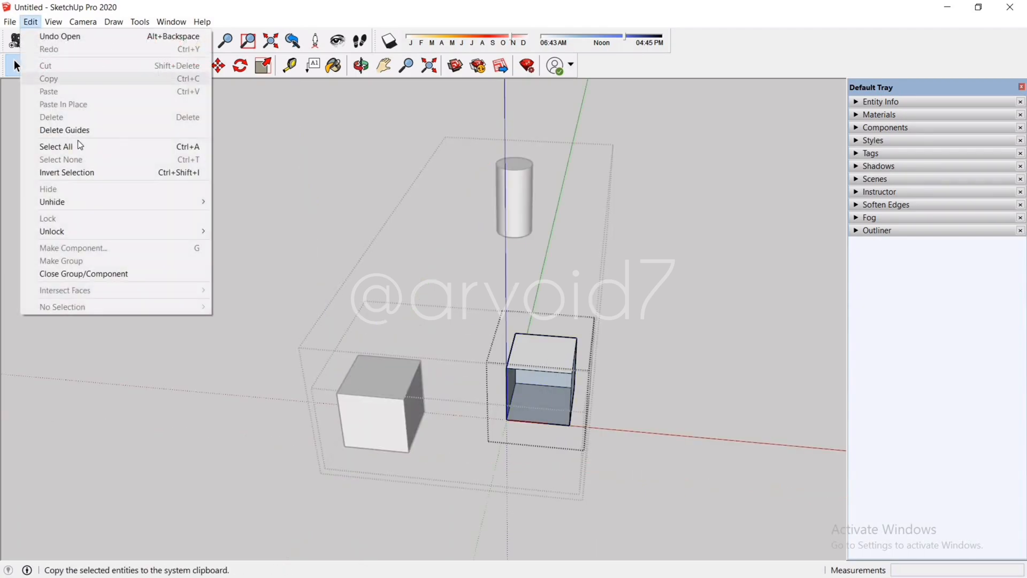
mouse_move(145, 205)
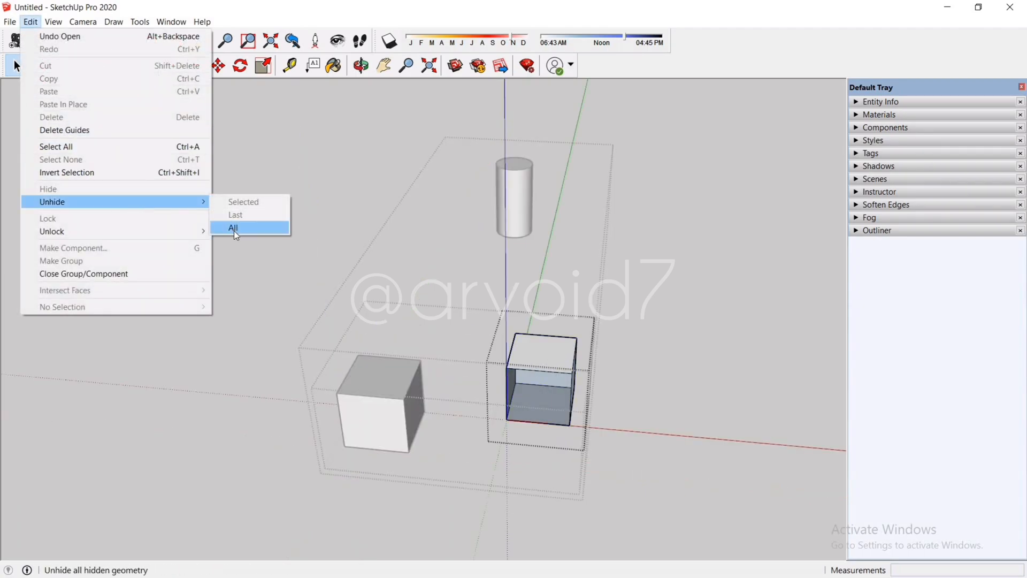
left_click(233, 230)
left_click(732, 397)
left_click(732, 396)
left_click(733, 396)
middle_click_drag(615, 350, 612, 335)
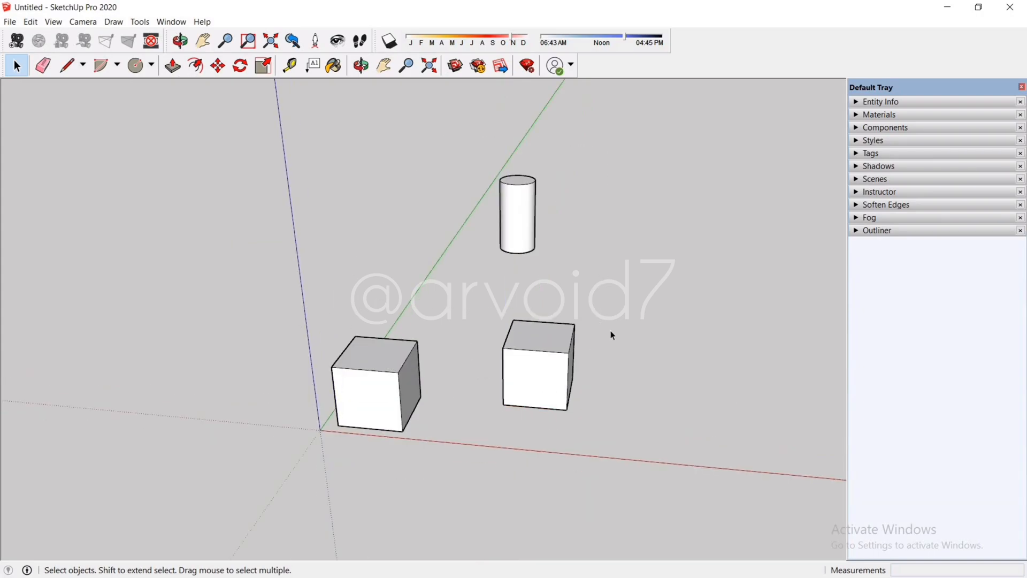
Step: Open the outer group to hide the cylinder, and hide the cube nearest the origin inside the nested group
double_click(513, 221)
right_click(516, 219)
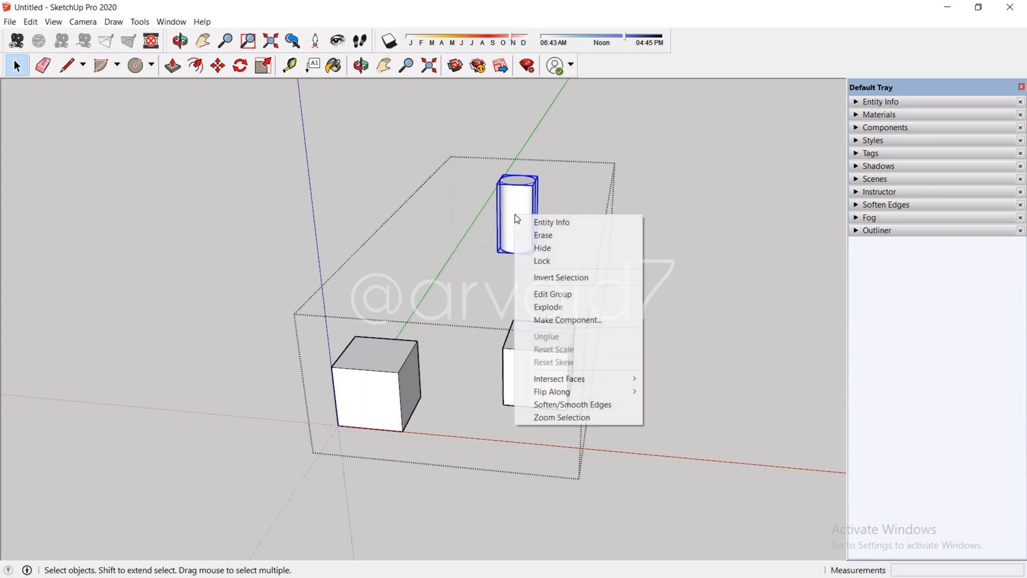
left_click(535, 245)
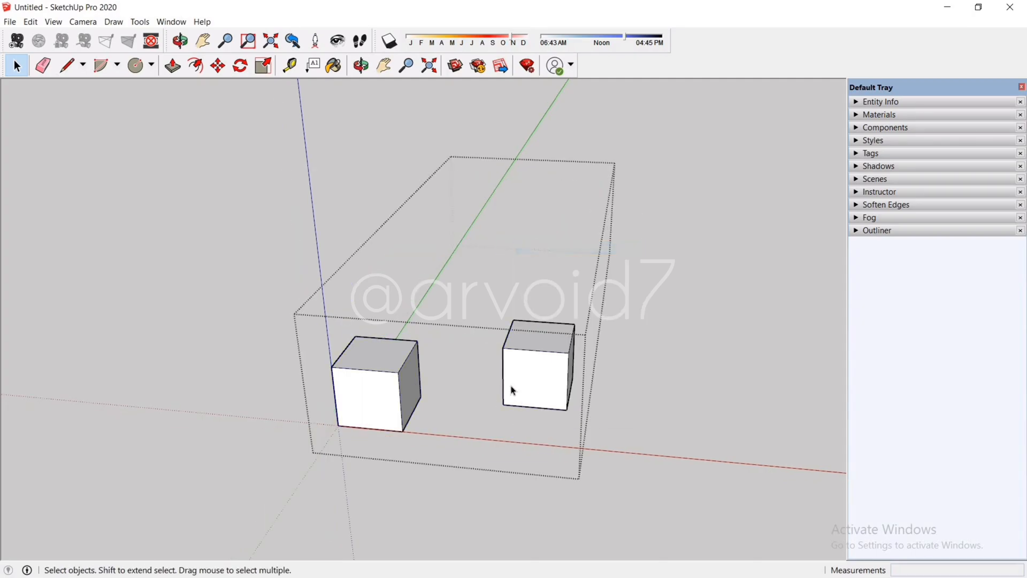
right_click(402, 377)
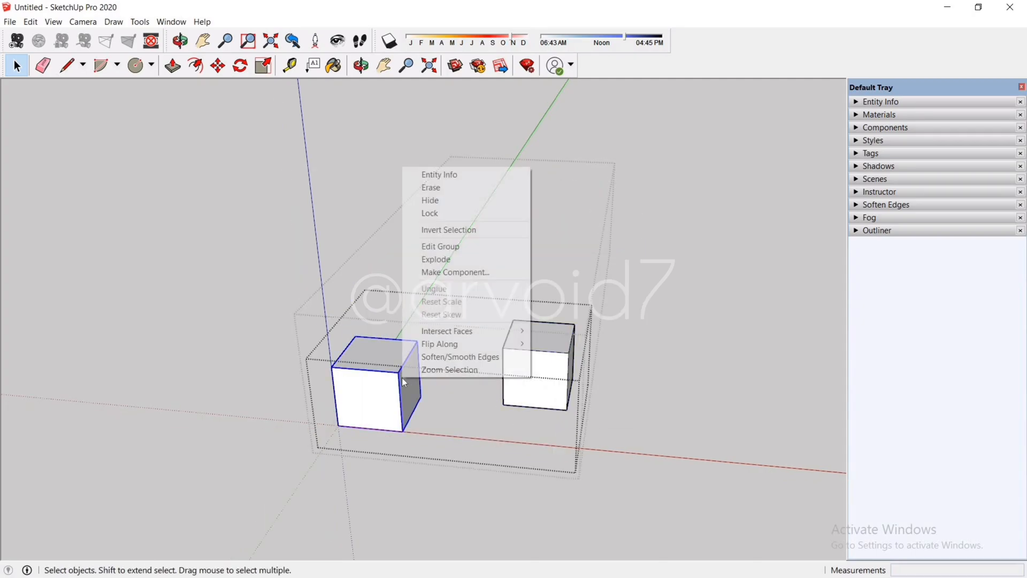
left_click(451, 202)
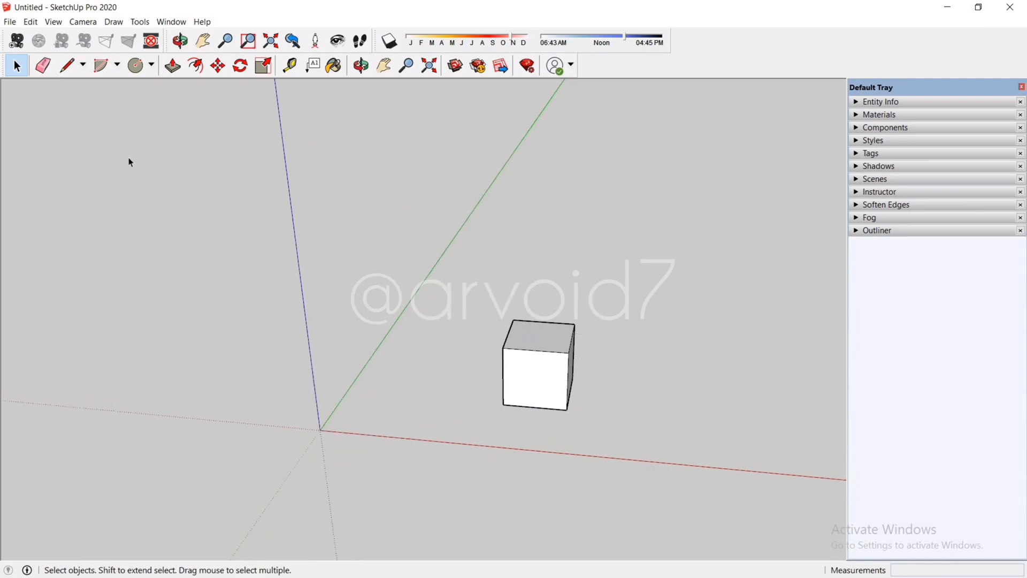
Step: Display hidden objects to inspect the hidden cylinder and cube from several angles, and turn that display off again
left_click(54, 22)
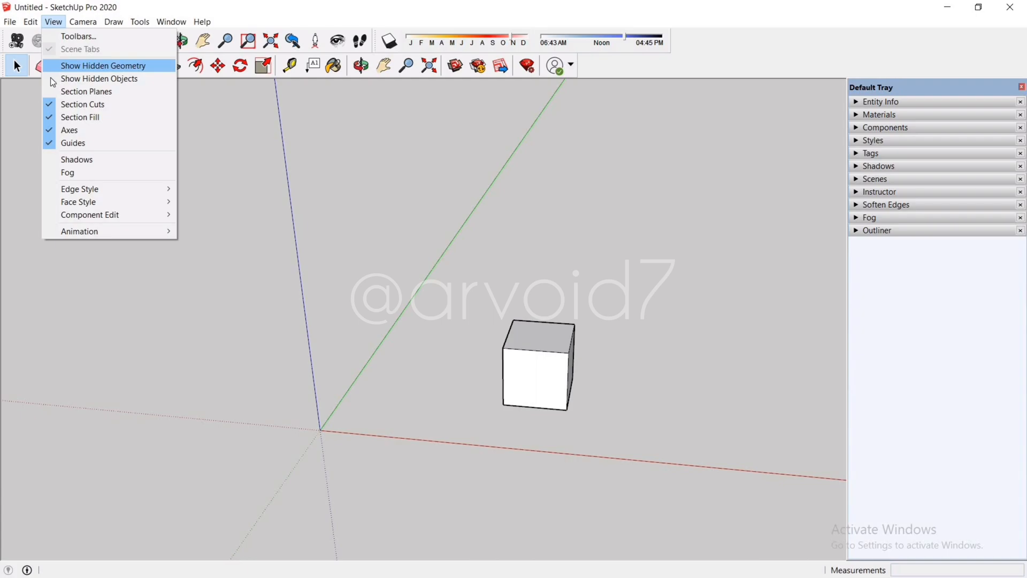
left_click(60, 79)
middle_click_drag(371, 483, 614, 415)
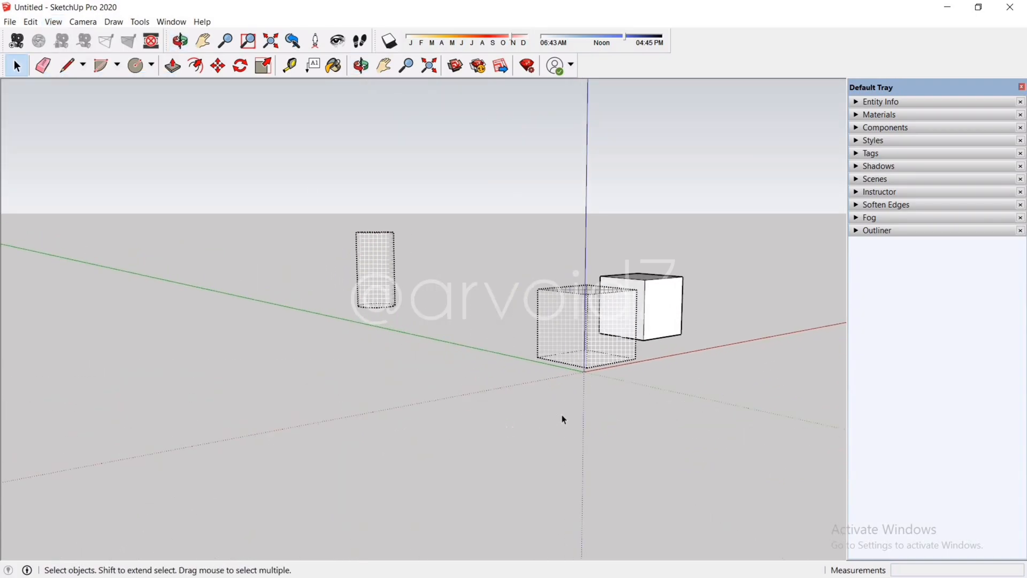
middle_click_drag(683, 385, 658, 328)
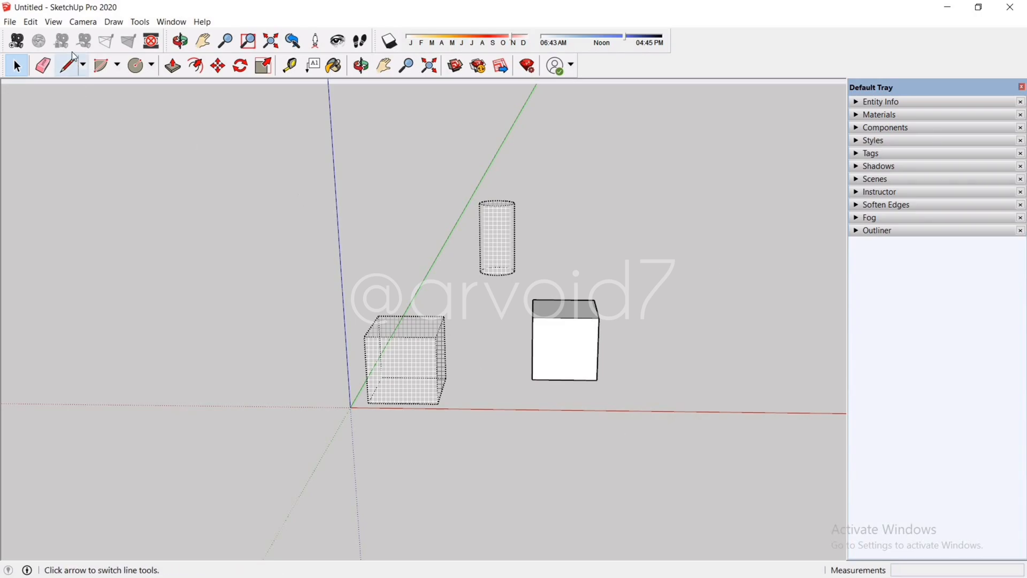
left_click(52, 23)
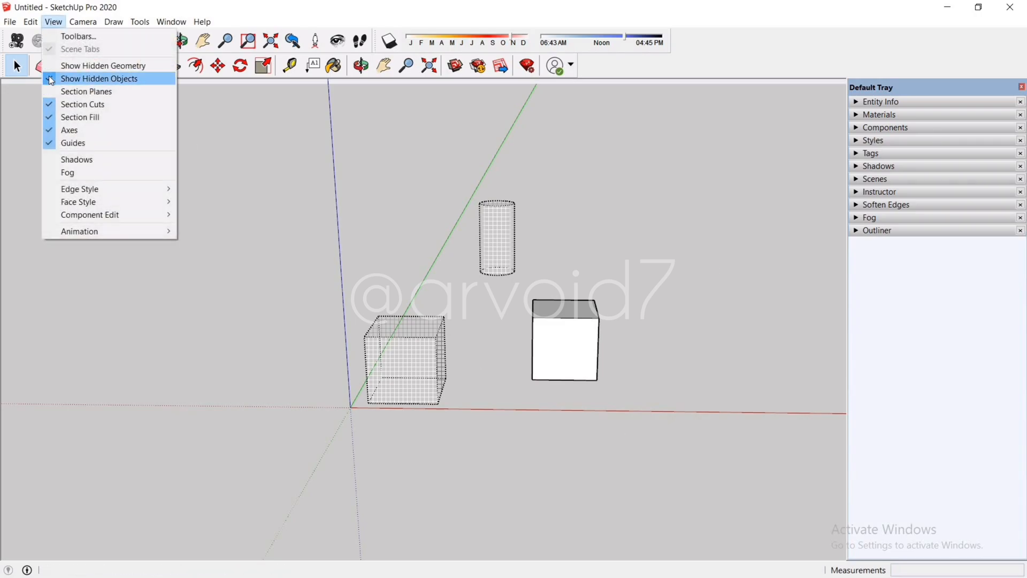
left_click(80, 79)
Step: Expand the tag list and try to hide the Untagged tag while viewing the row of cubes, prisms and cylinders
scroll(243, 339, "down", 5)
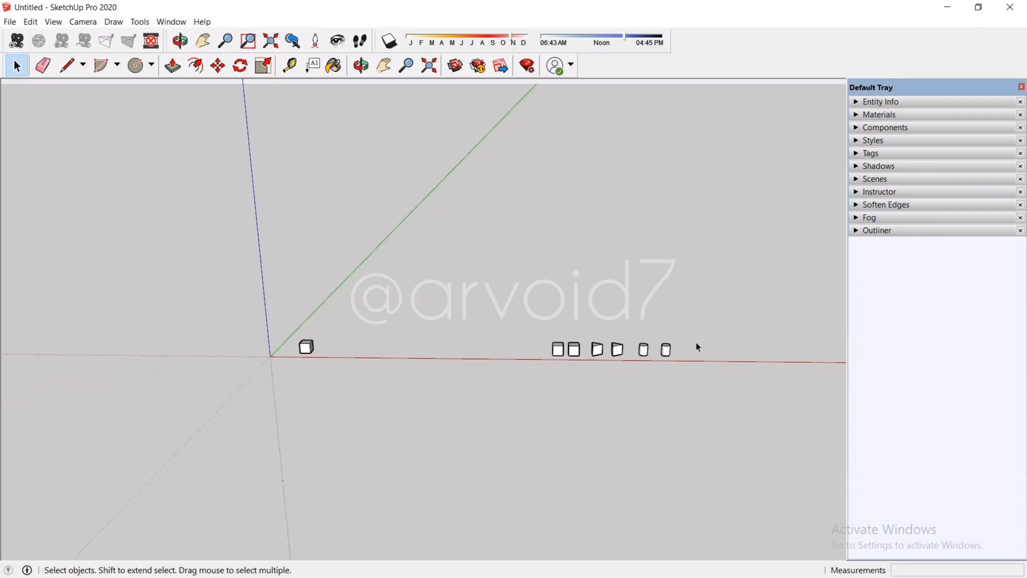
scroll(699, 348, "up", 6)
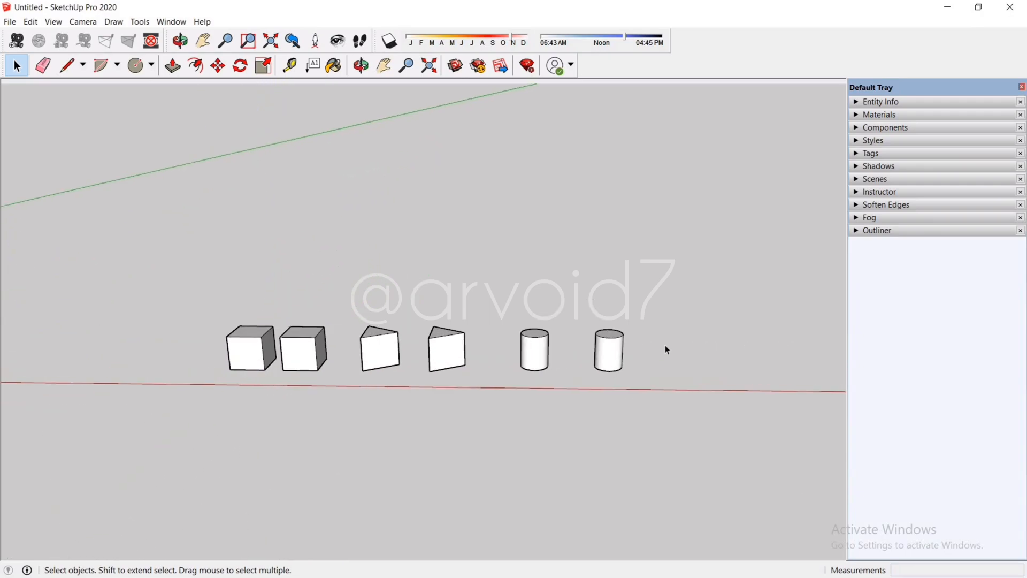
scroll(667, 350, "up", 3)
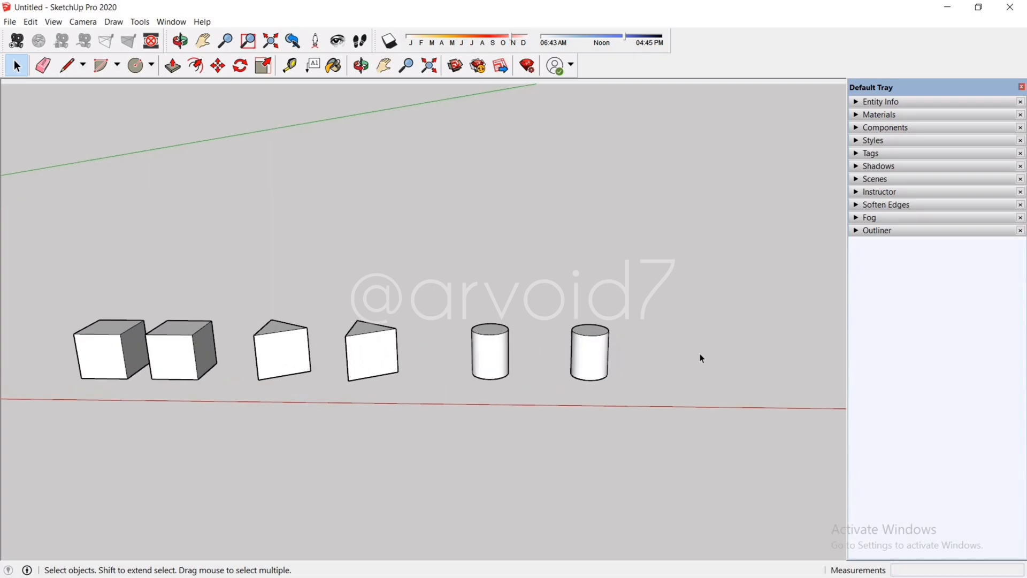
scroll(8, 365, "up", 3)
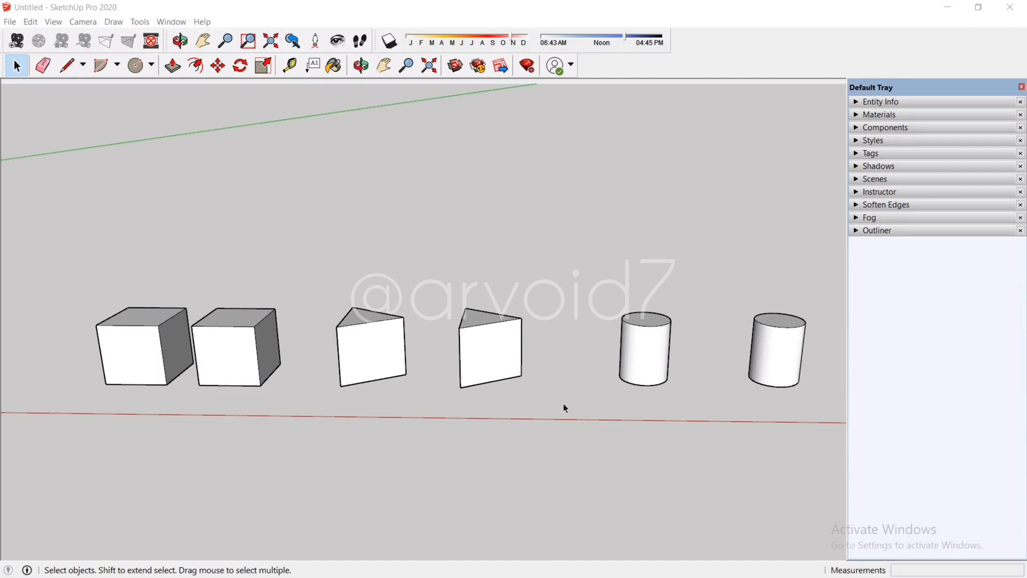
left_click(863, 154)
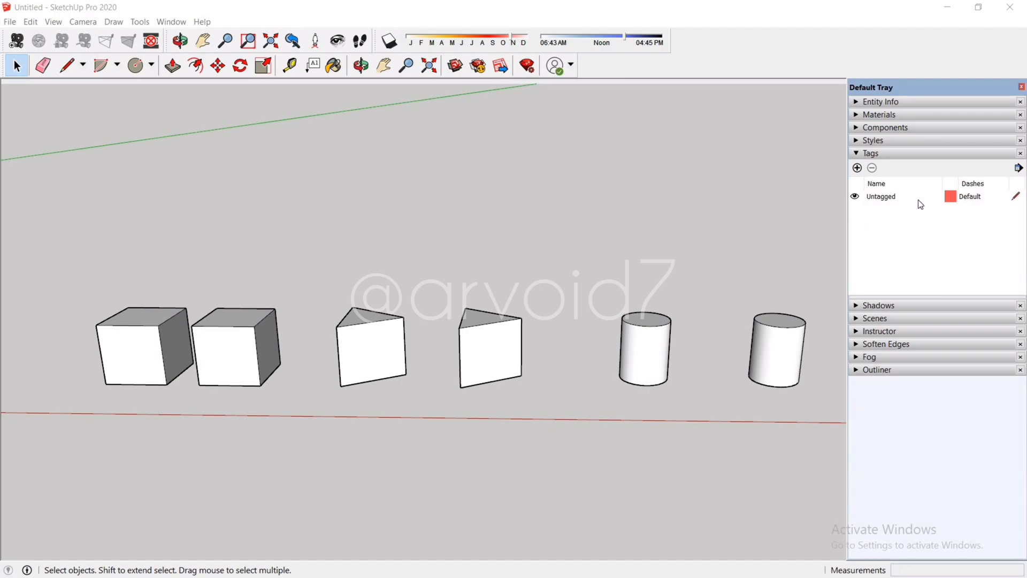
left_click(855, 196)
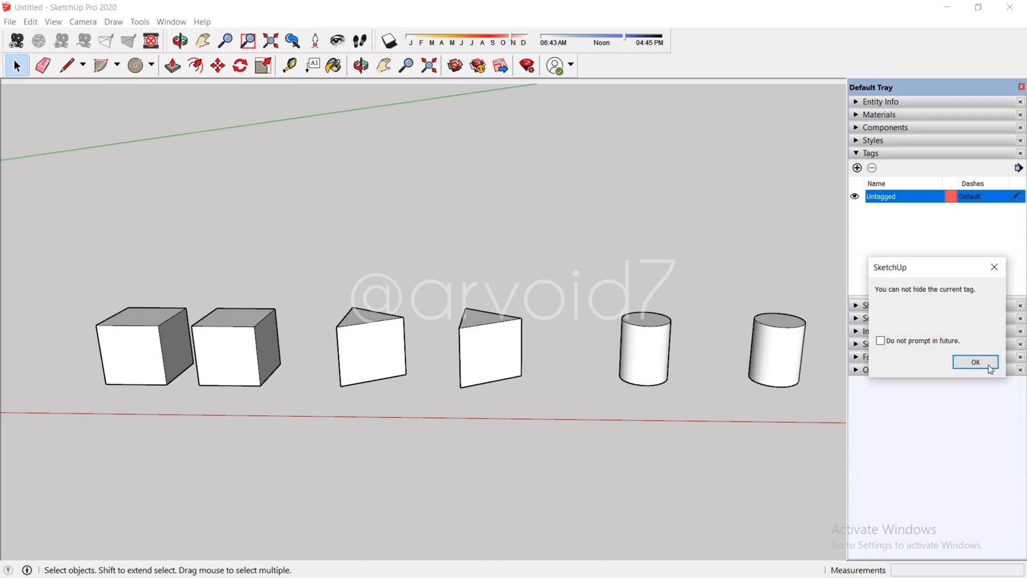
key("Return")
Step: Make each of the two cubes in the row its own group
middle_click_drag(177, 394, 77, 322)
left_click_drag(78, 321, 51, 311)
right_click(90, 373)
left_click(133, 476)
triple_click(245, 366)
right_click(245, 366)
left_click(287, 467)
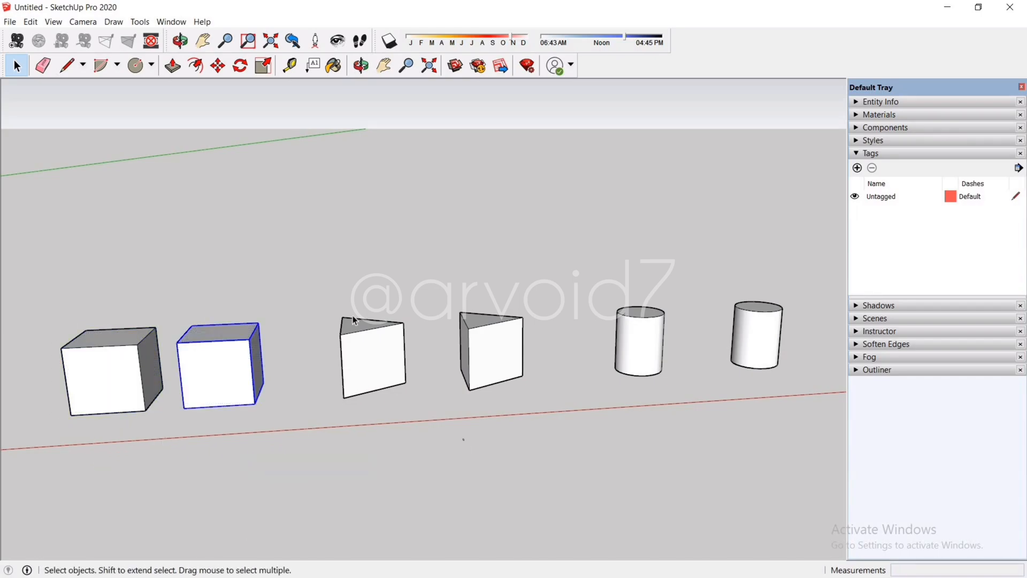
Step: Make each of the two triangular prisms its own group
left_click_drag(427, 405, 363, 291)
right_click(373, 358)
left_click(412, 458)
triple_click(503, 357)
right_click(502, 358)
left_click(529, 452)
Step: Make each of the two cylinders in the row its own group and clear the selection
triple_click(616, 338)
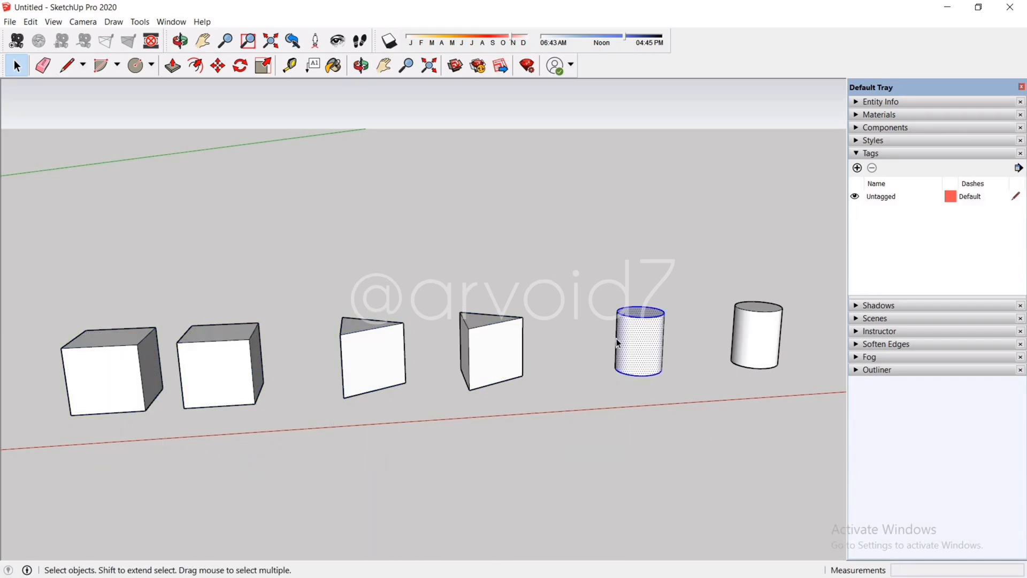
right_click(645, 341)
left_click(696, 439)
left_click_drag(798, 423, 740, 302)
right_click(765, 326)
left_click(793, 429)
left_click(744, 432)
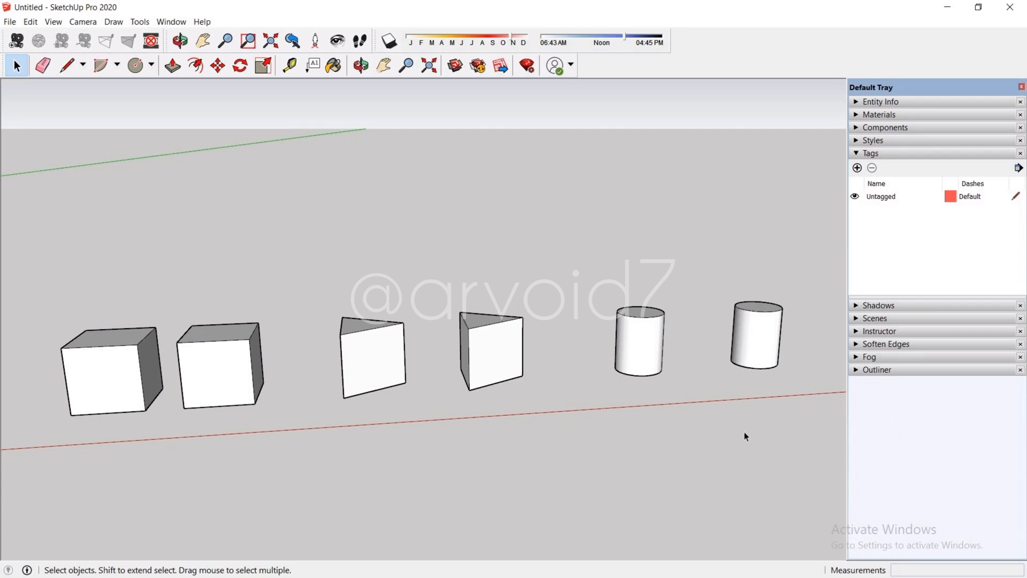
Step: Show the entity info of the first cube in the row and check which tags can be assigned to it
left_click(89, 380)
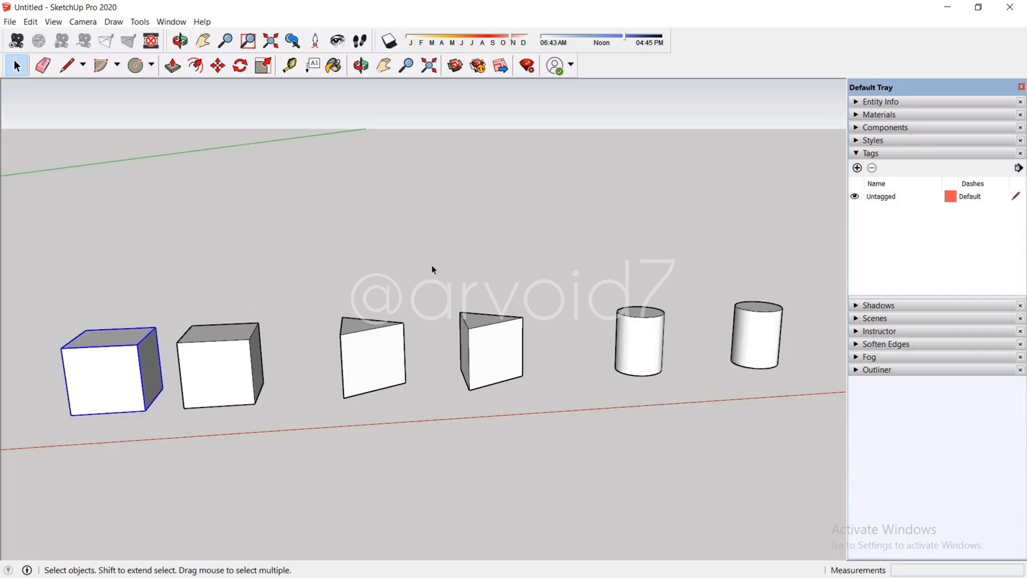
left_click(858, 104)
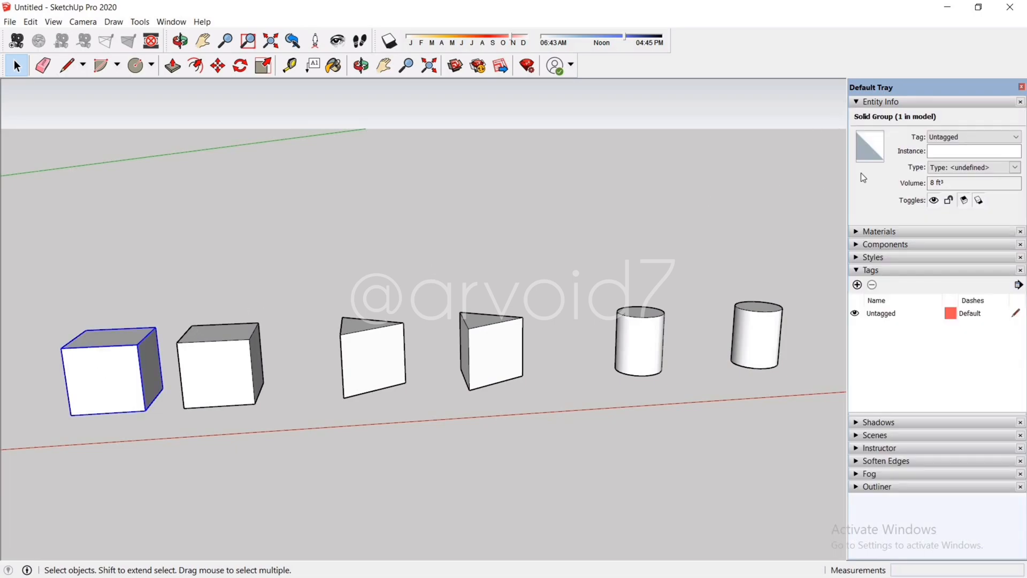
left_click(958, 140)
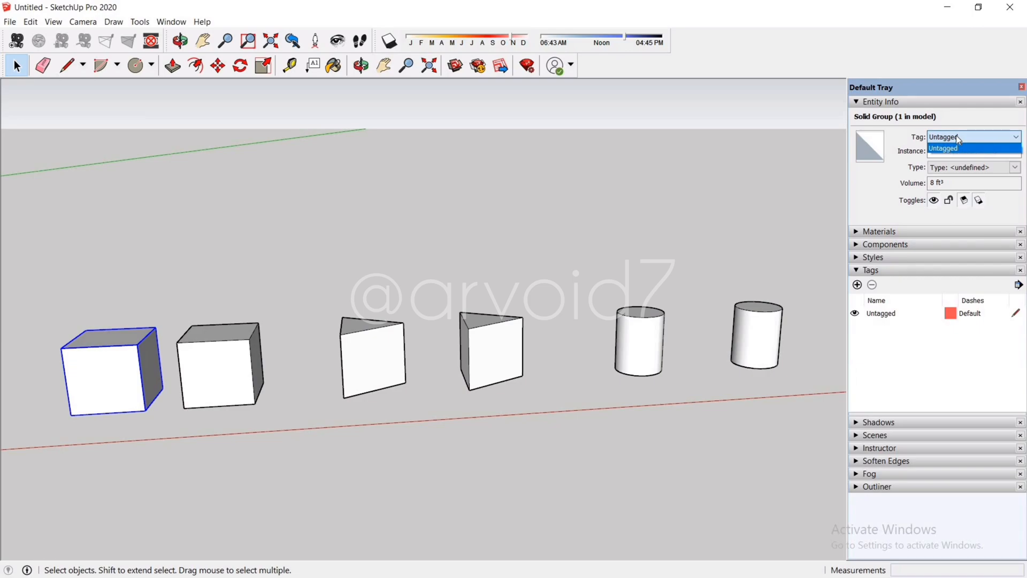
left_click(957, 139)
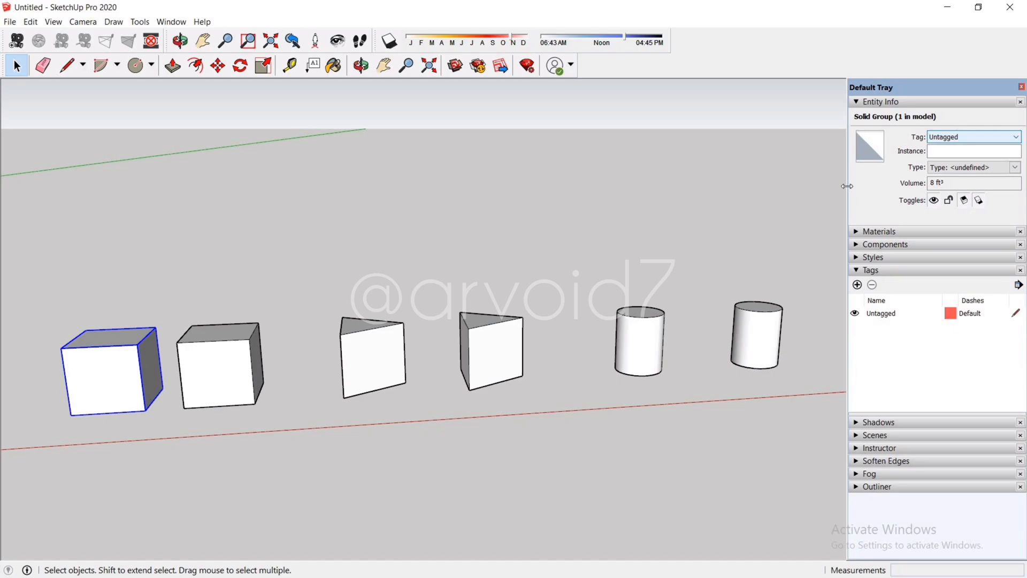
Step: Create a tag named cube and assign it to both cube groups
left_click(857, 285)
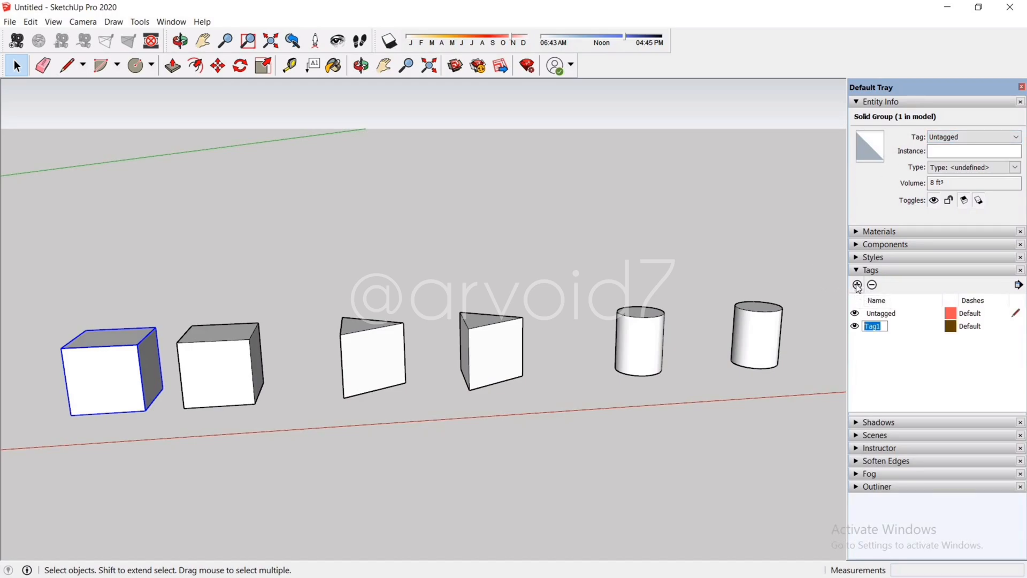
type("cube")
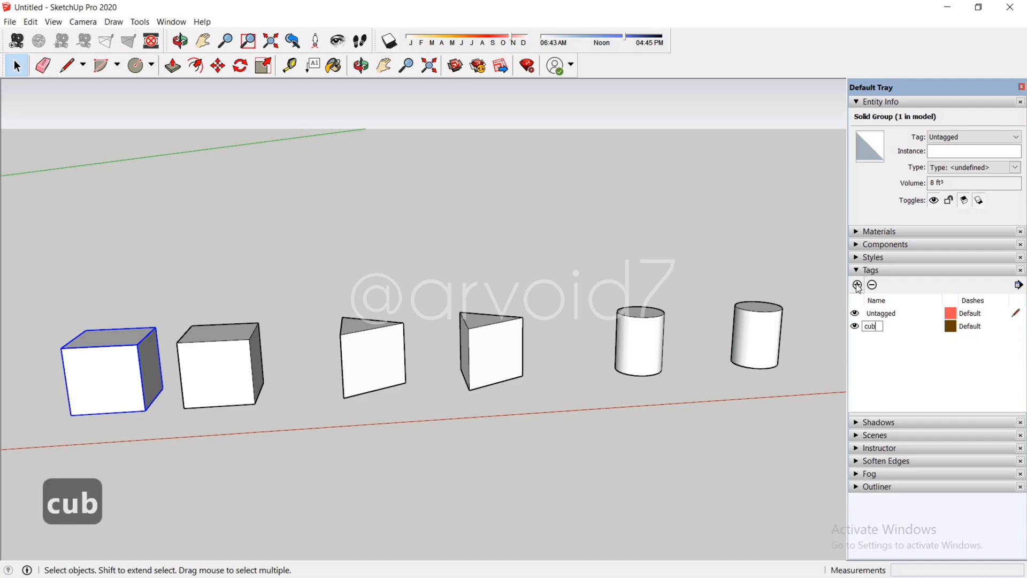
key("Return")
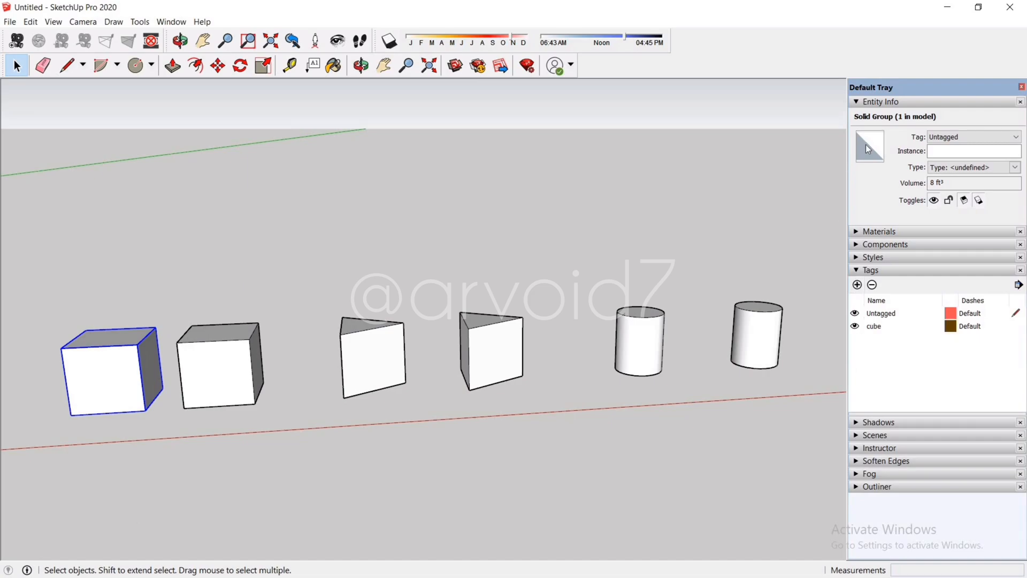
left_click(957, 138)
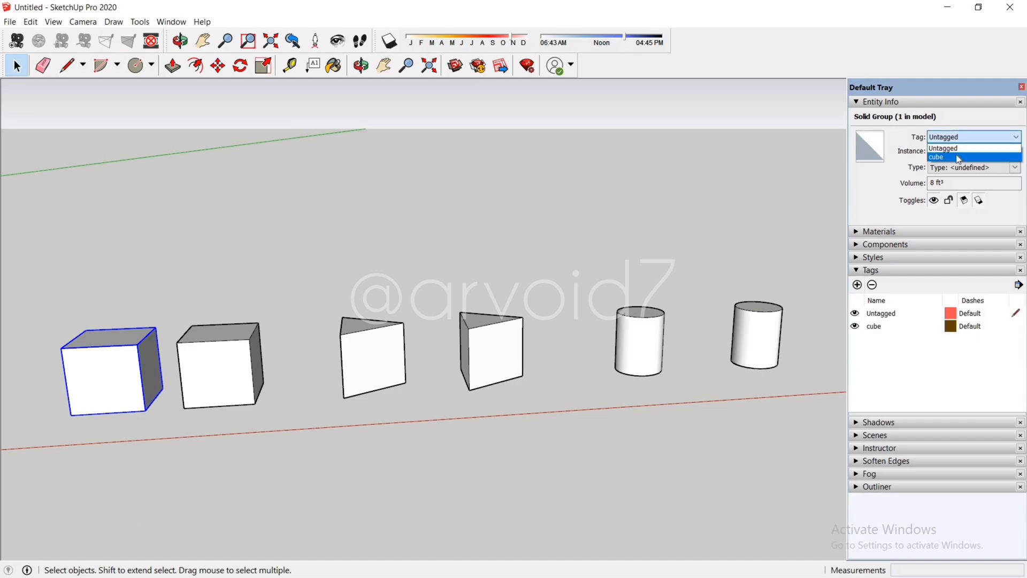
left_click(955, 155)
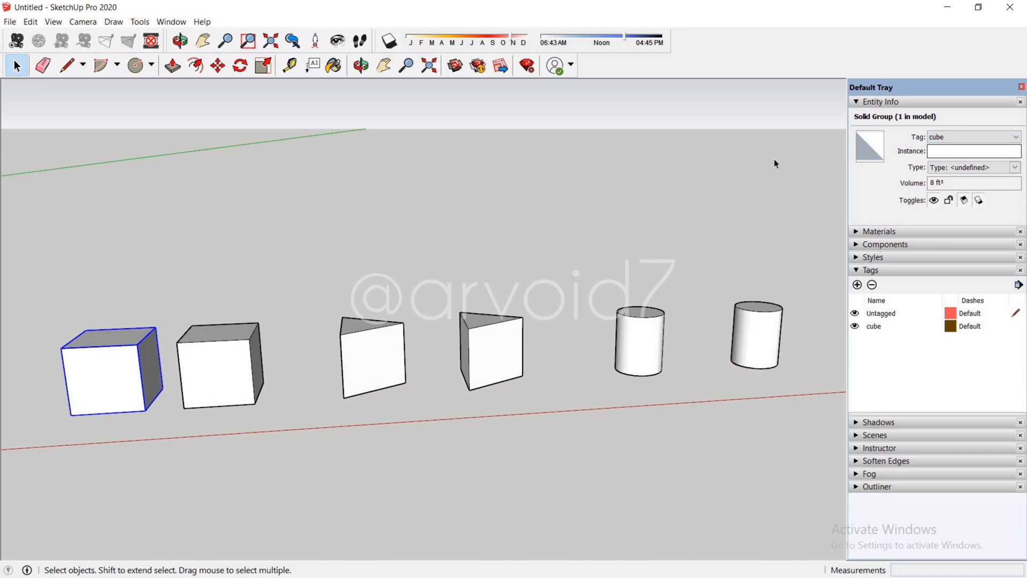
left_click(235, 369)
left_click(958, 137)
left_click(958, 156)
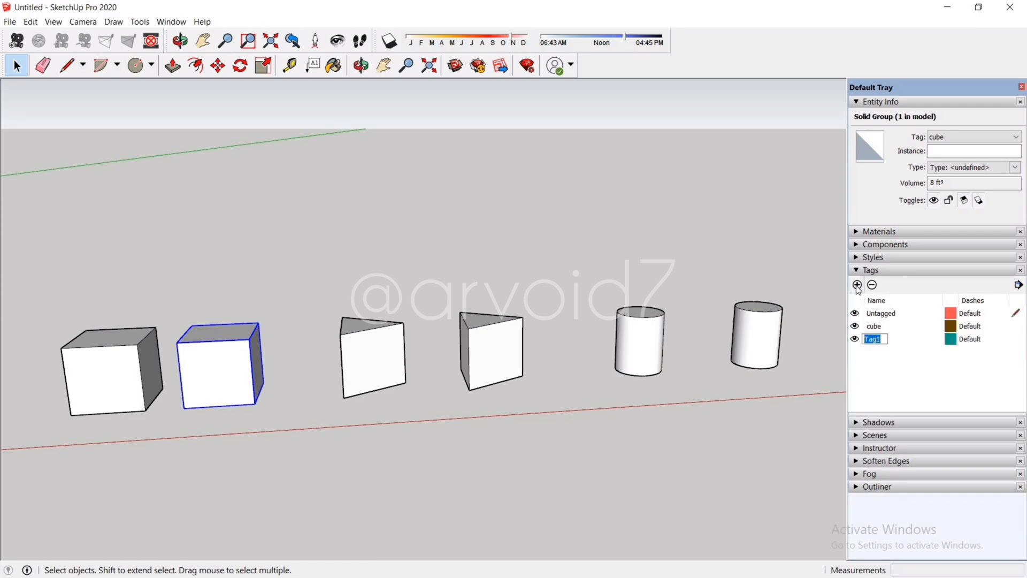
Step: Create a tag named prism and assign it to both prism groups
type("prism")
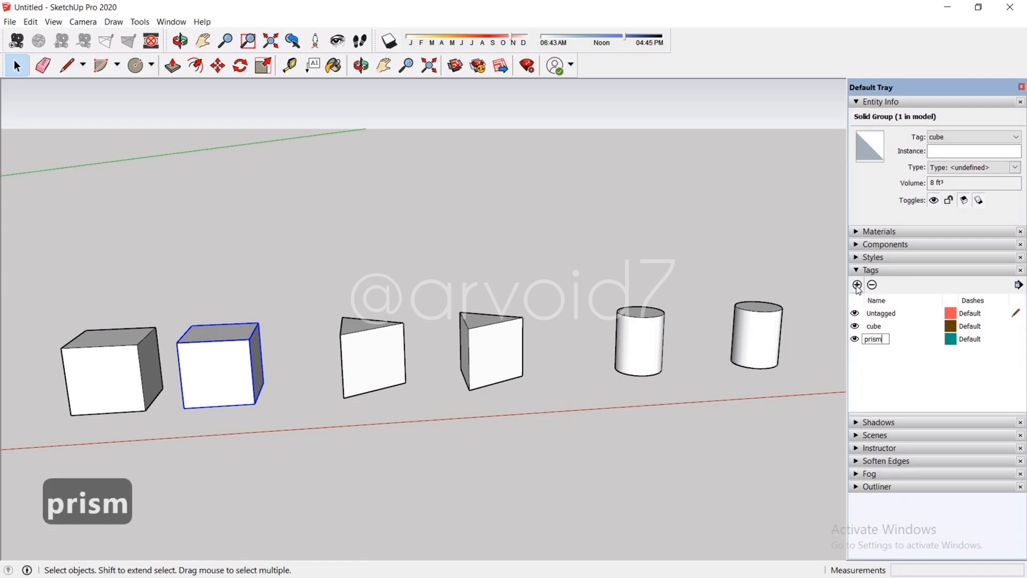
key("Return")
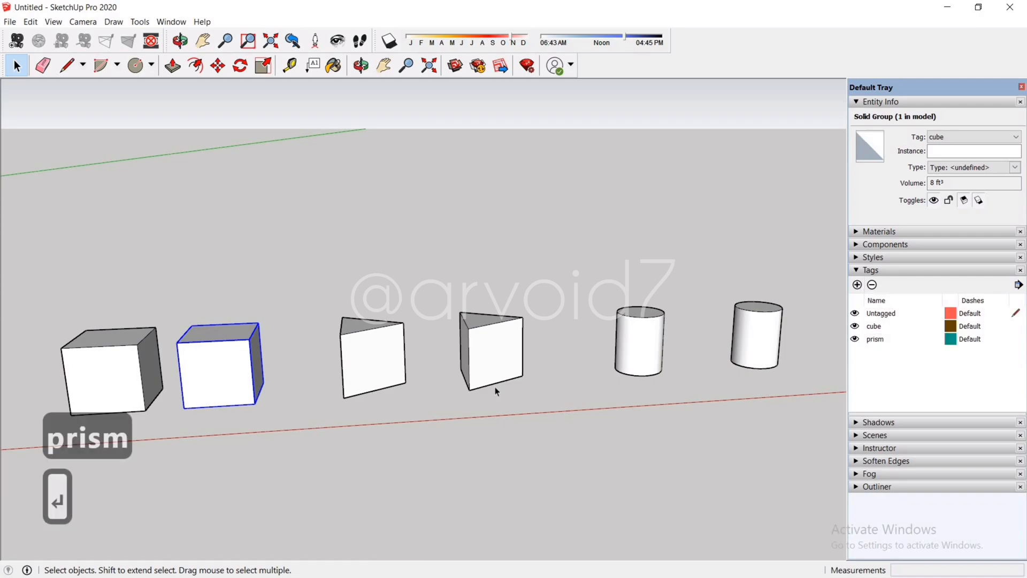
left_click_drag(494, 386, 395, 350)
left_click(974, 137)
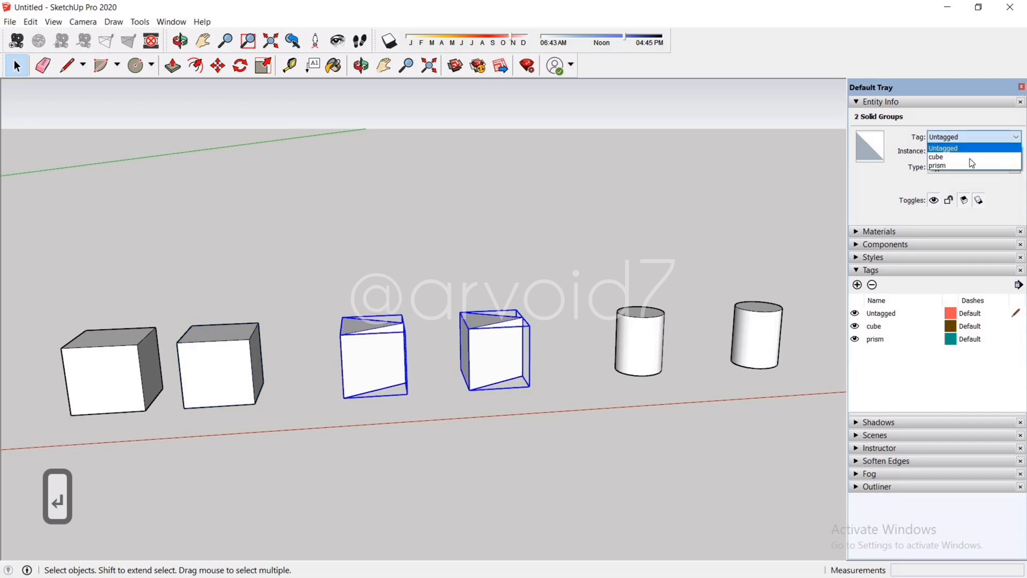
left_click(963, 161)
Step: Create a tag named cylinder, assign it to both cylinder groups, and clear the selection
left_click(858, 286)
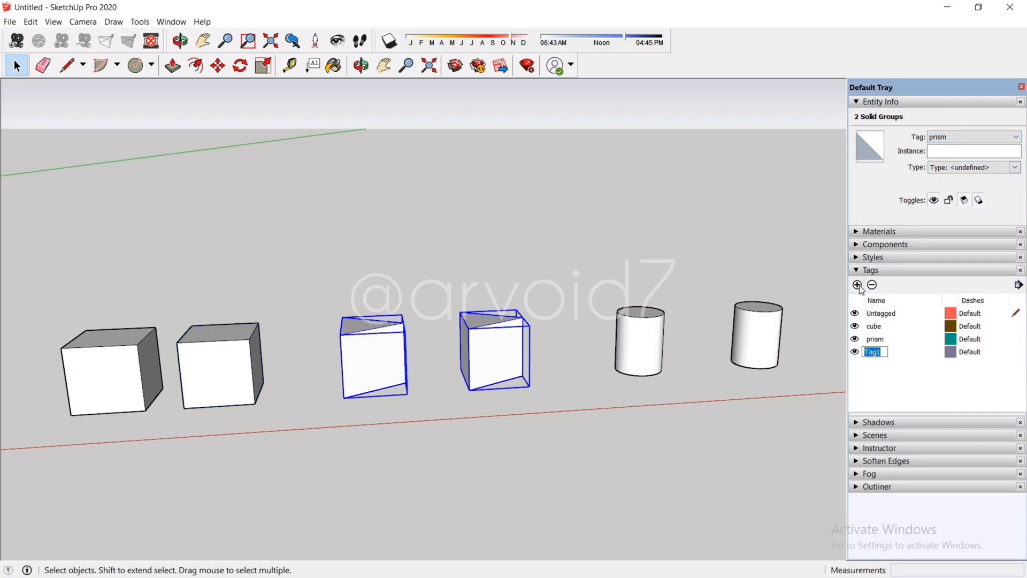
type("cylinder")
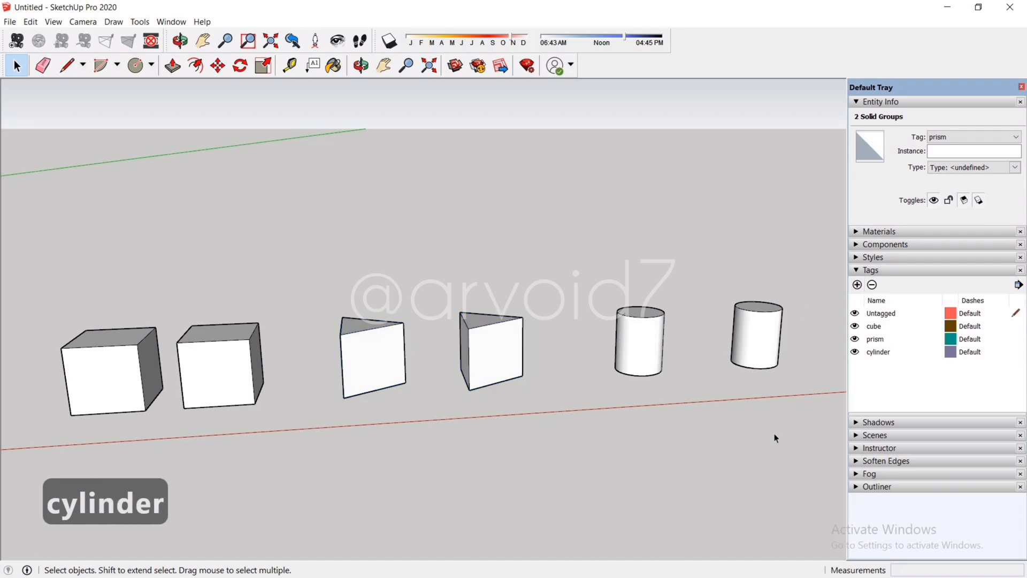
left_click_drag(774, 433, 620, 326)
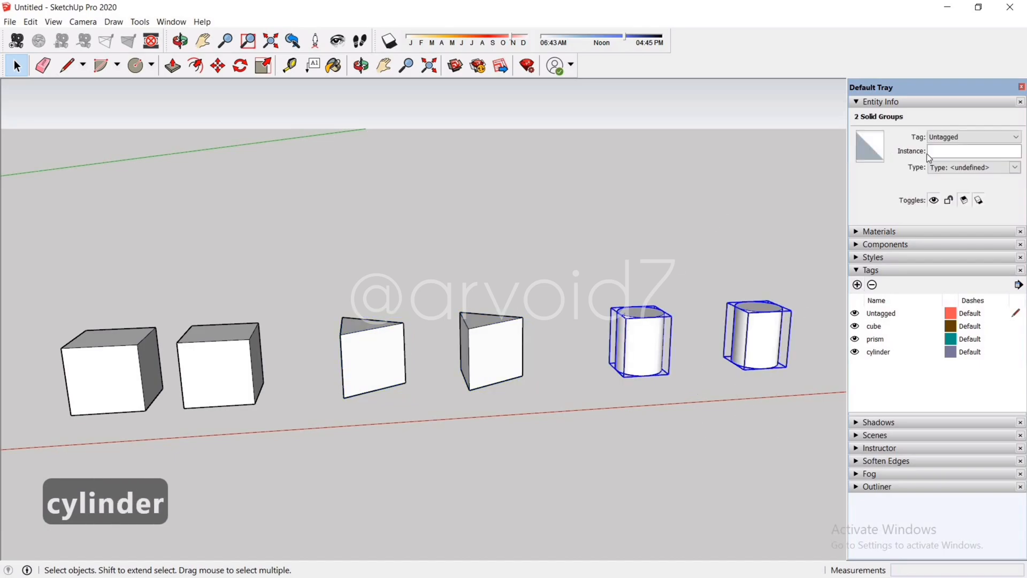
left_click(989, 140)
left_click(944, 178)
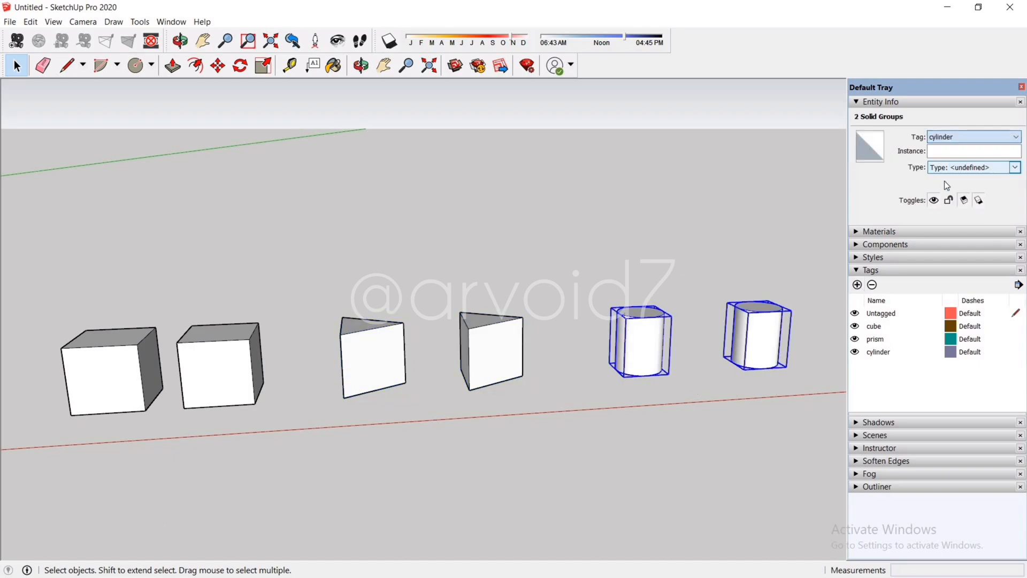
left_click(775, 246)
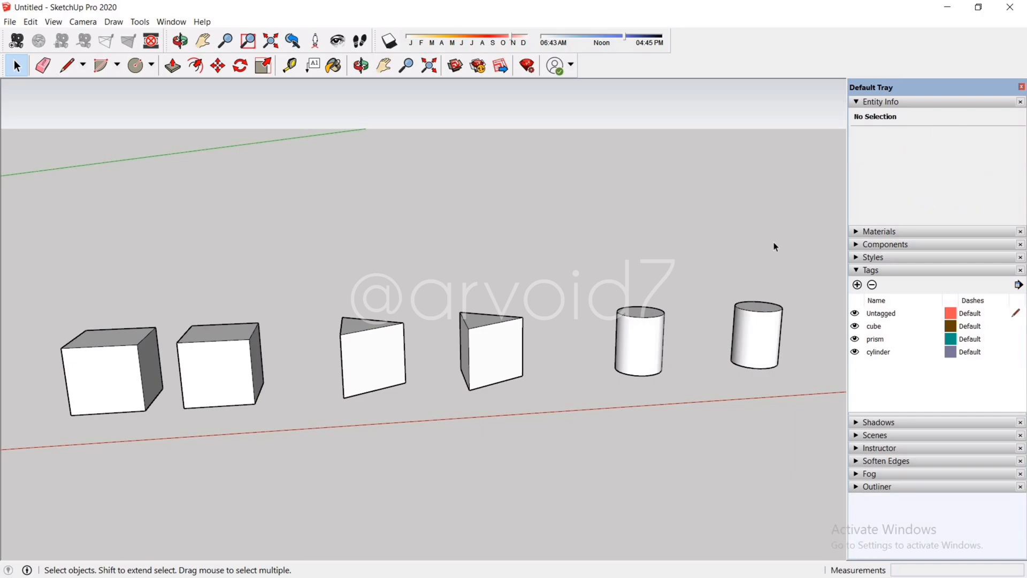
Step: Hide and show the cube, prism and cylinder tags one after another
left_click(855, 327)
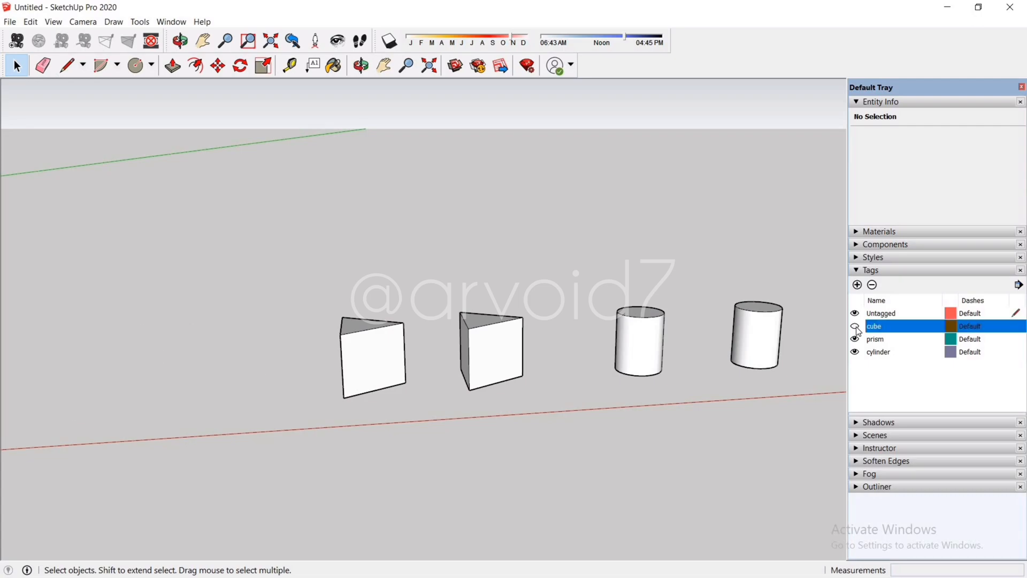
left_click(854, 326)
left_click(855, 339)
left_click(855, 339)
left_click(855, 352)
left_click(854, 352)
scroll(225, 344, "down", 3)
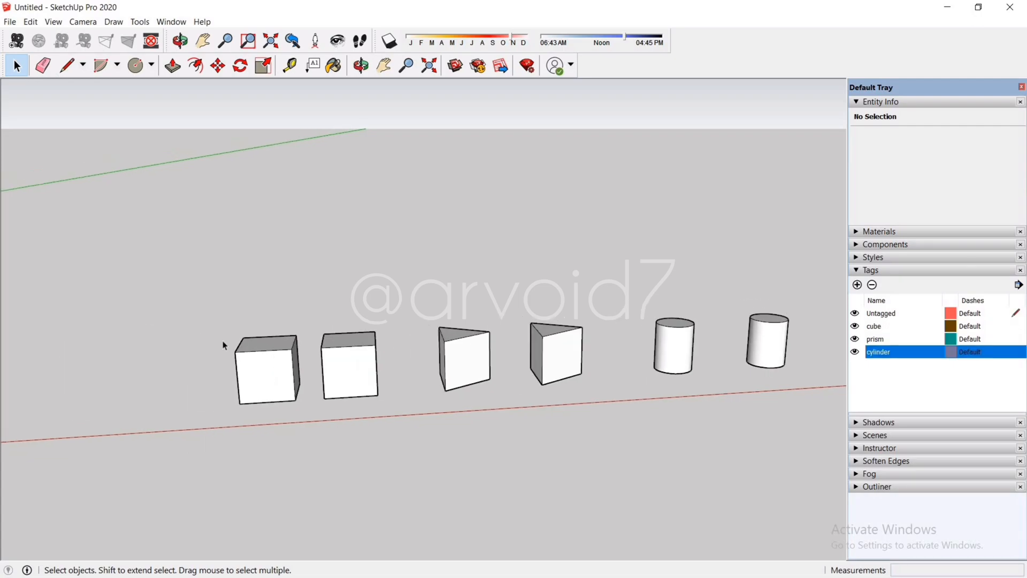
Step: Copy the first cube in the row about 3' 9" outward along the red axis, away from the prisms, and clear the selection
scroll(259, 385, "up", 3)
left_click(259, 385)
key("m")
left_click(279, 445)
key("ctrl")
scroll(256, 436, "down", 2)
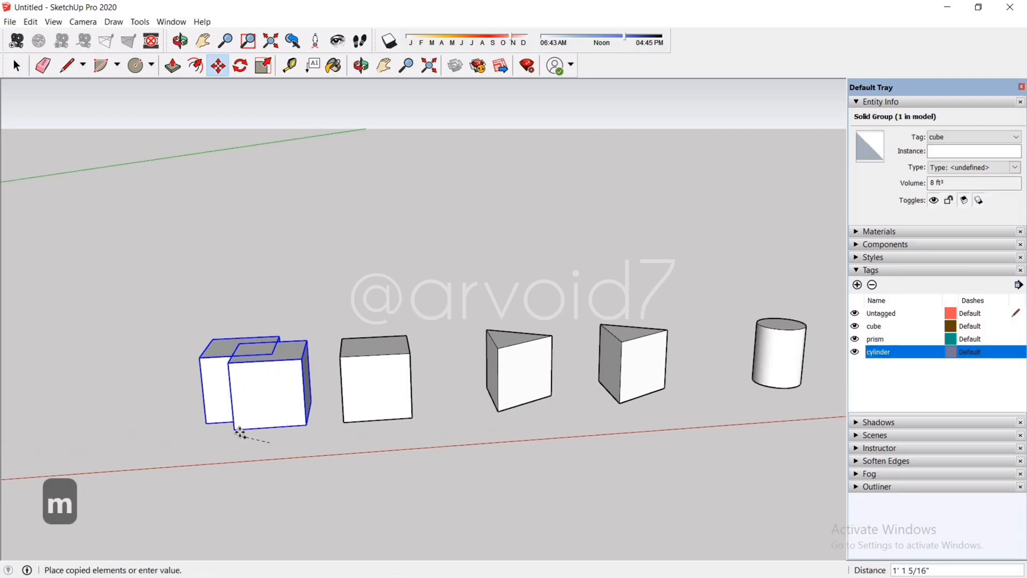
left_click(142, 445)
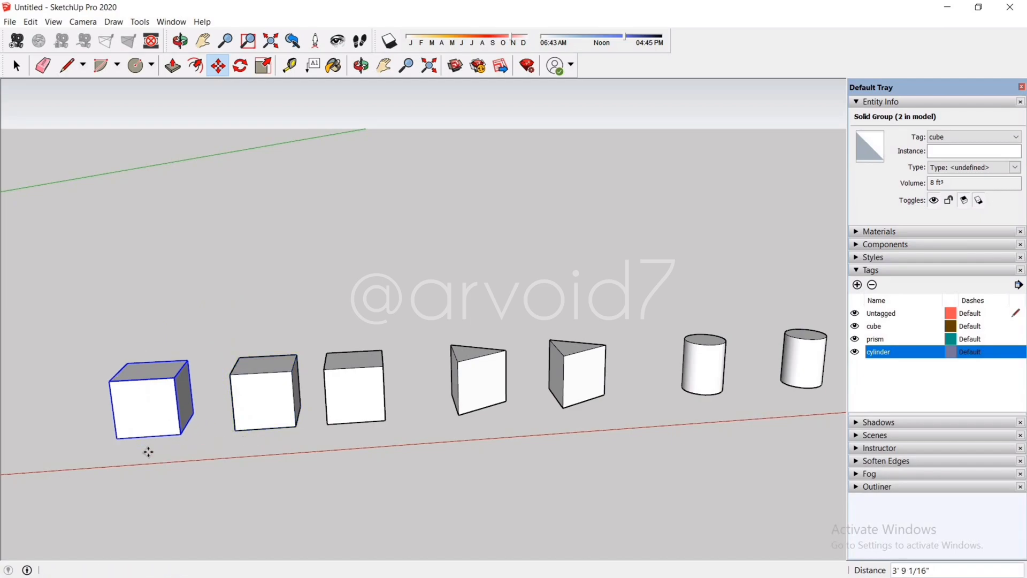
key("space")
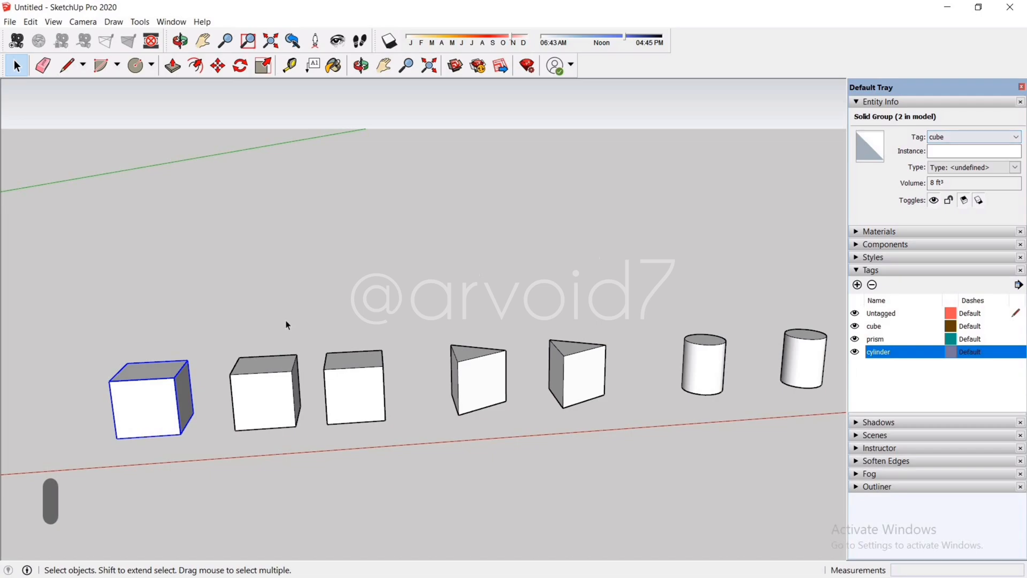
left_click(228, 328)
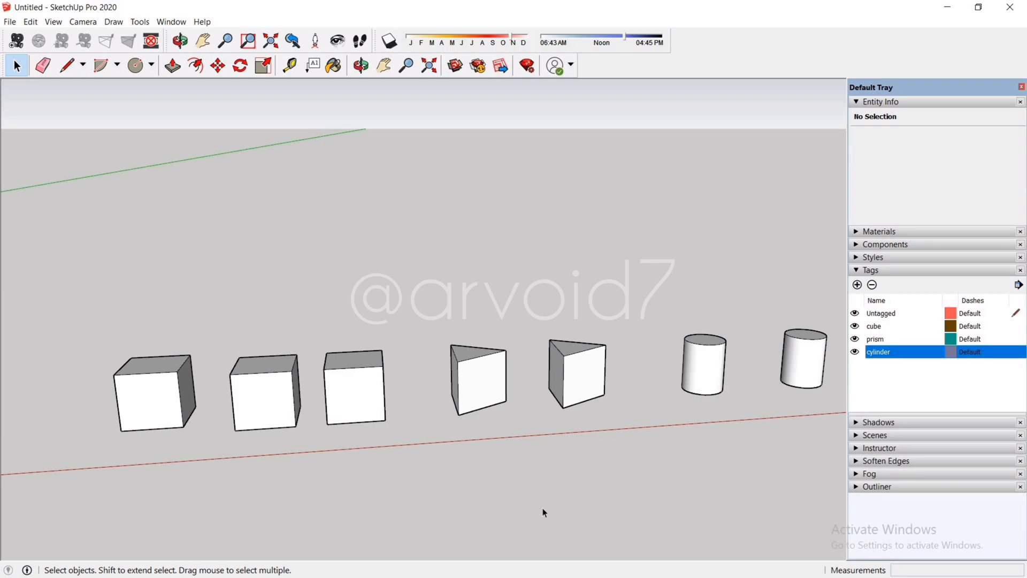
Step: Expand the Outliner and check which panels are enabled for the Default Tray
left_click(866, 486)
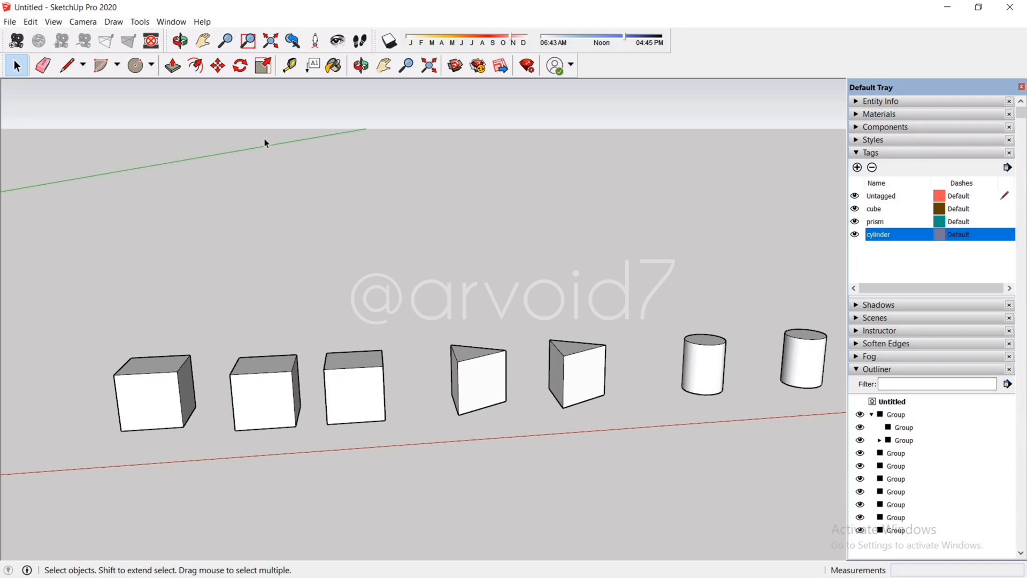
left_click(171, 22)
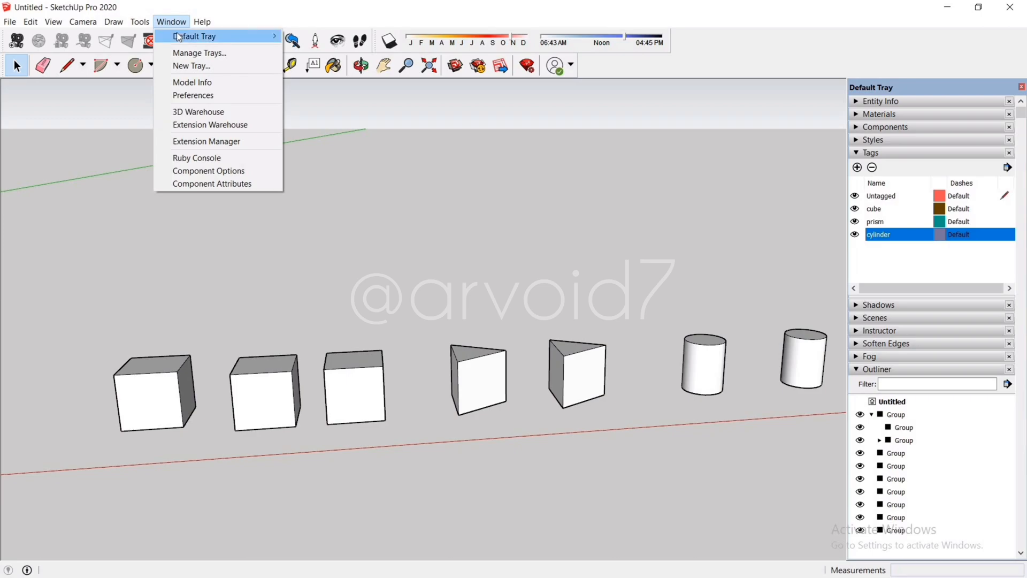
mouse_move(177, 35)
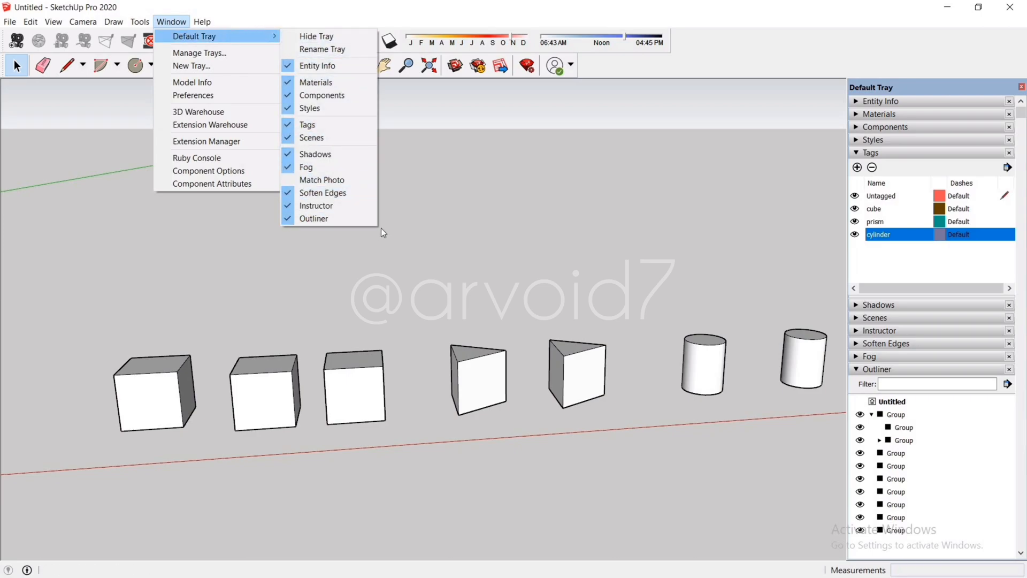
left_click(418, 237)
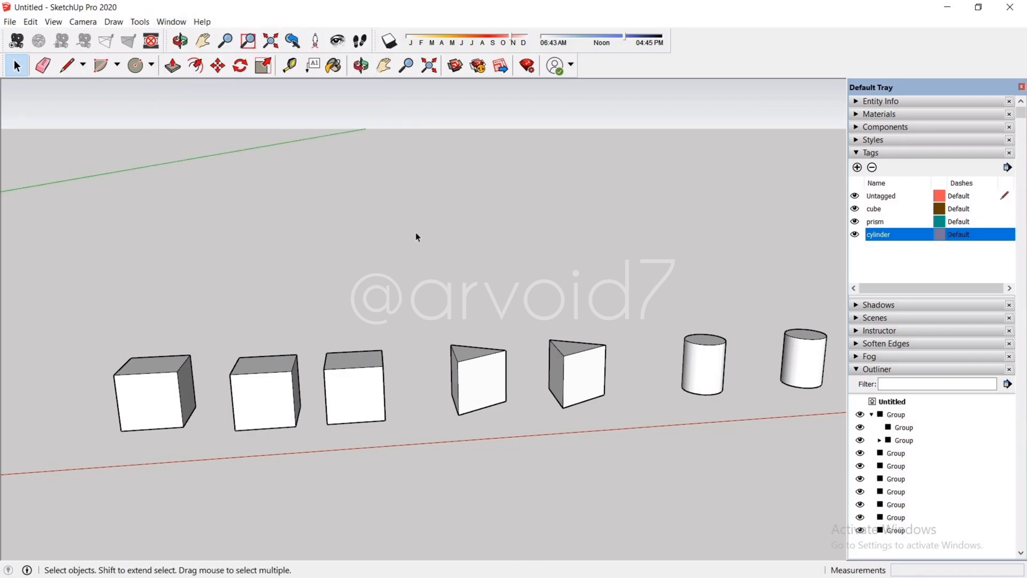
Step: Delete the extra cube at the outer end of the row
scroll(160, 409, "down", 1)
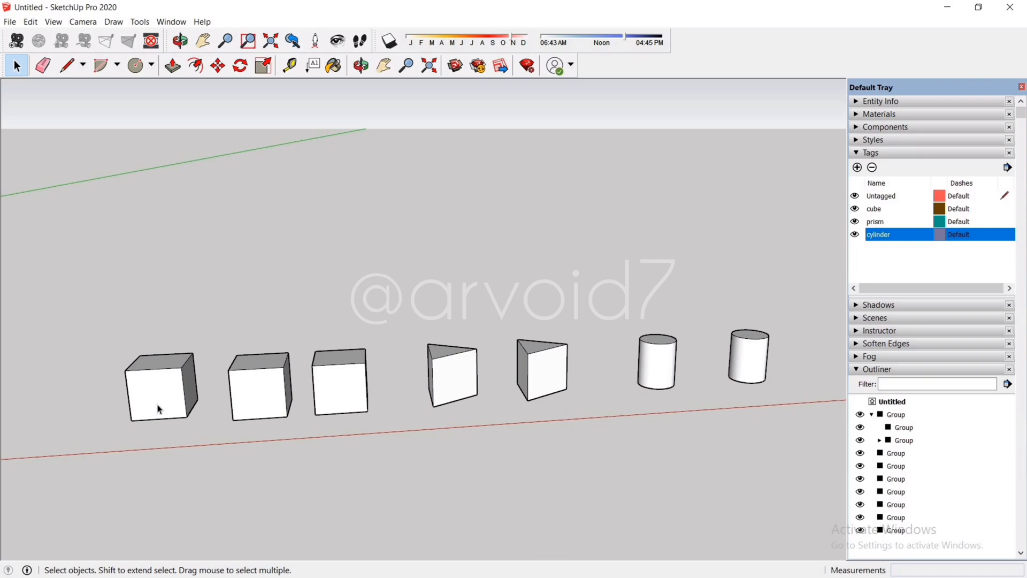
left_click(160, 410)
key("Delete")
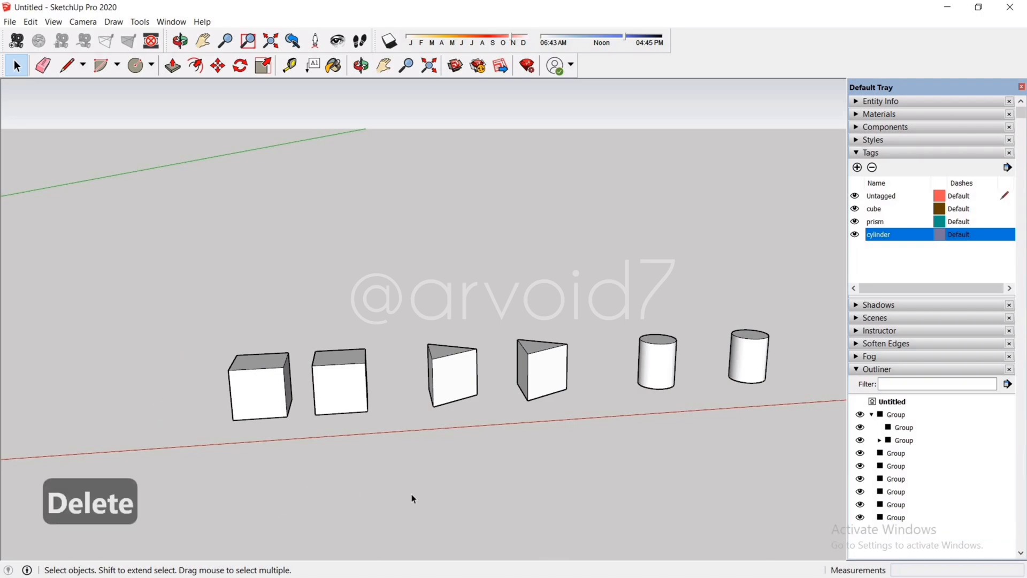
Step: Select the single groups one by one in the Outliner to identify their objects in the model, and clear the selection
scroll(412, 493, "up", 1)
scroll(814, 387, "up", 2)
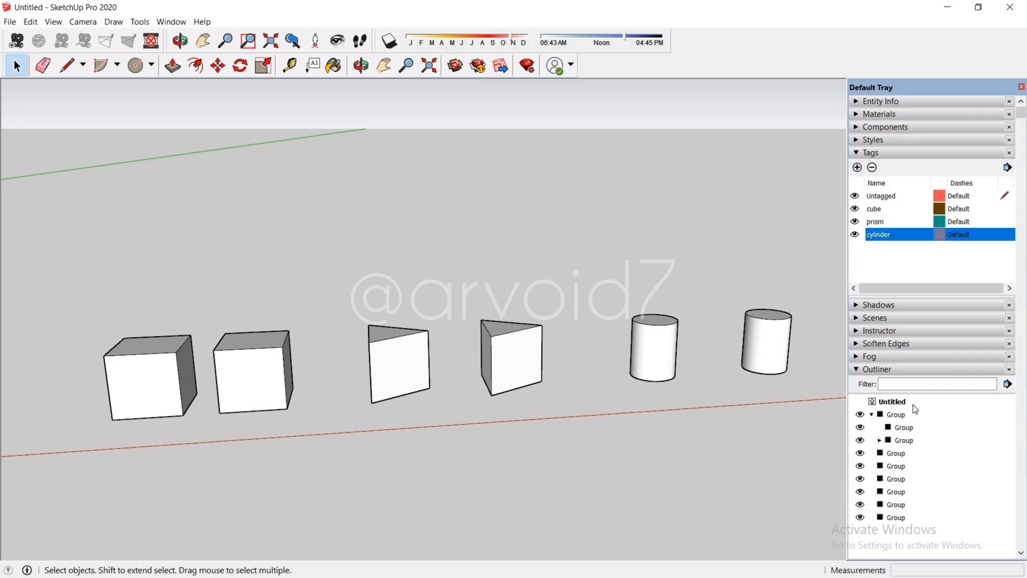
left_click(918, 456)
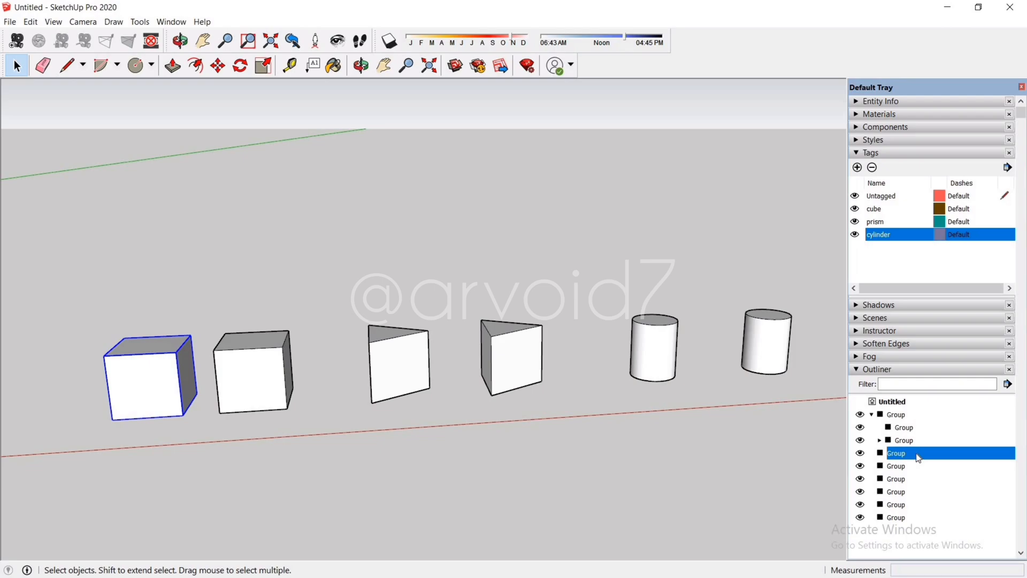
left_click(918, 468)
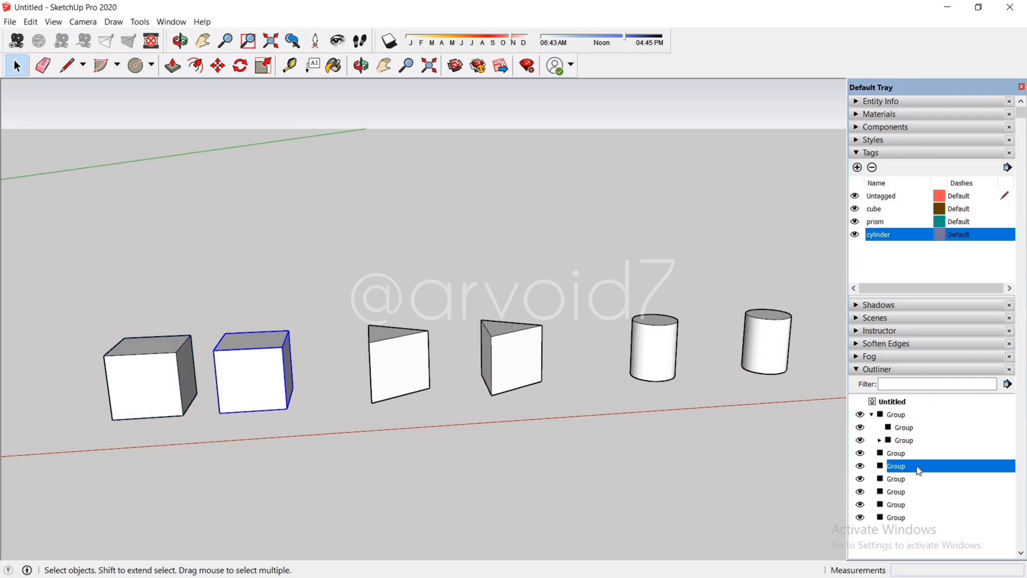
left_click(917, 479)
left_click(914, 491)
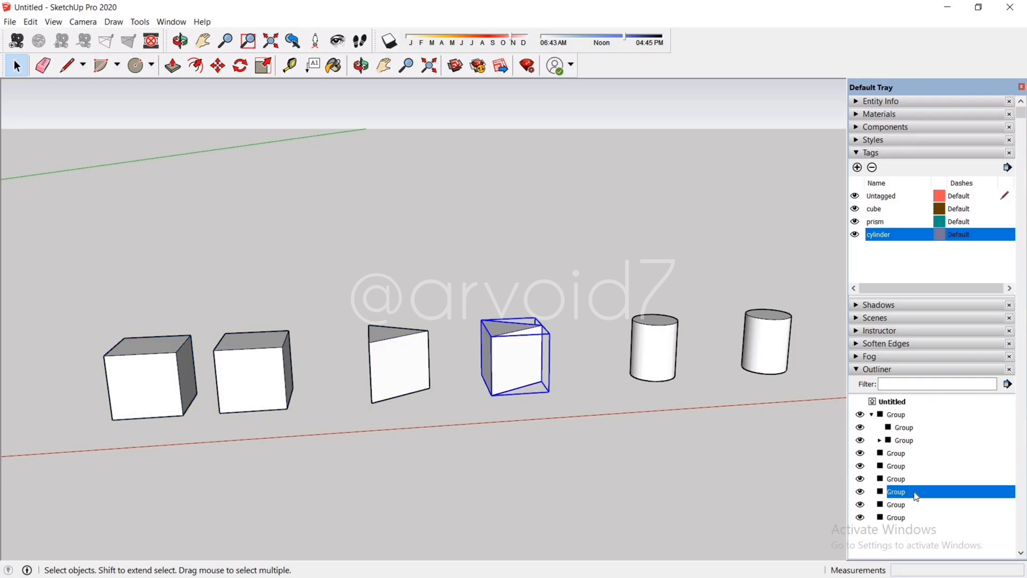
left_click(916, 505)
left_click(916, 518)
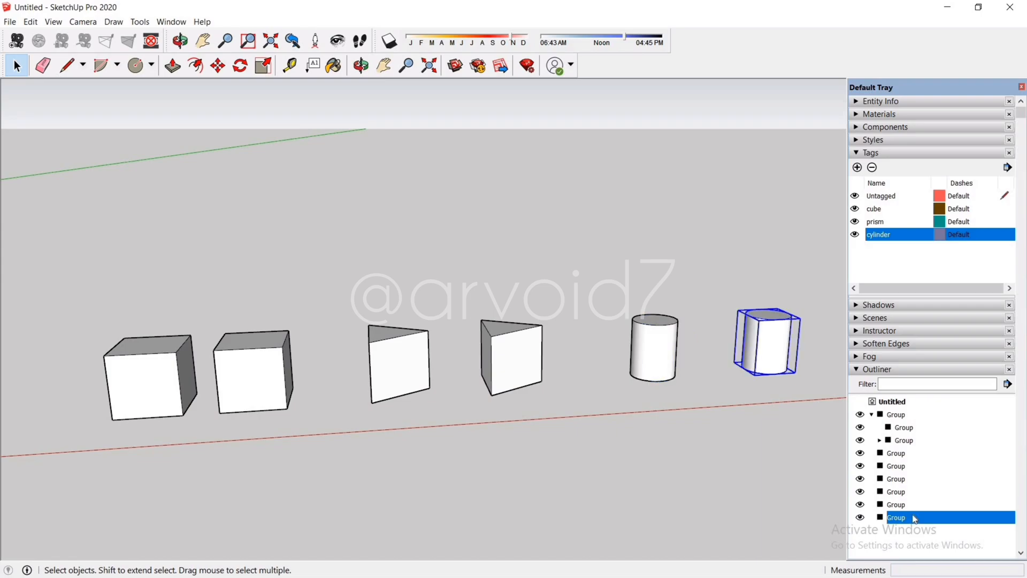
left_click(747, 468)
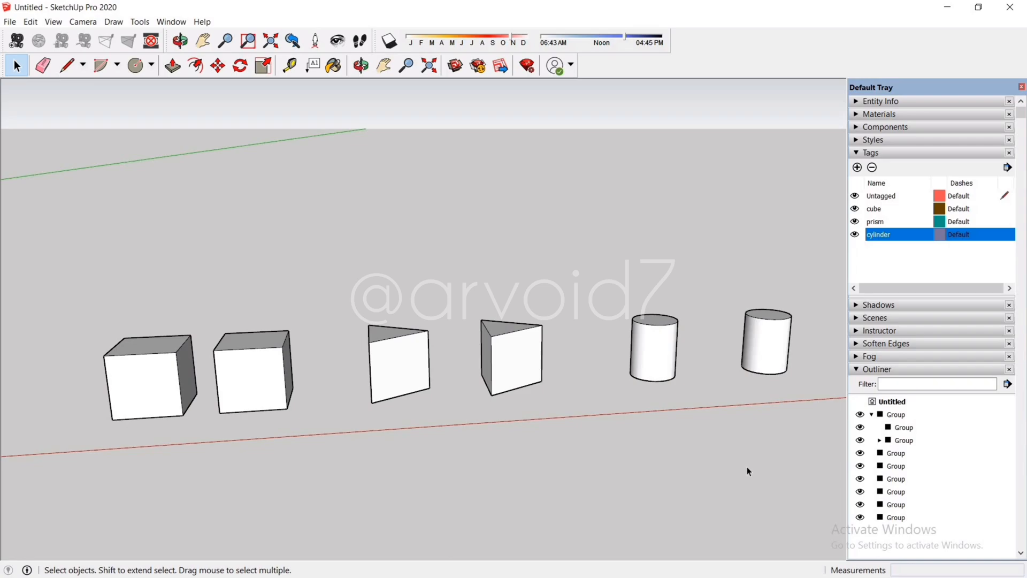
Step: Set the instance name of the first cube in the row to cube 1 in its entity info
left_click(167, 407)
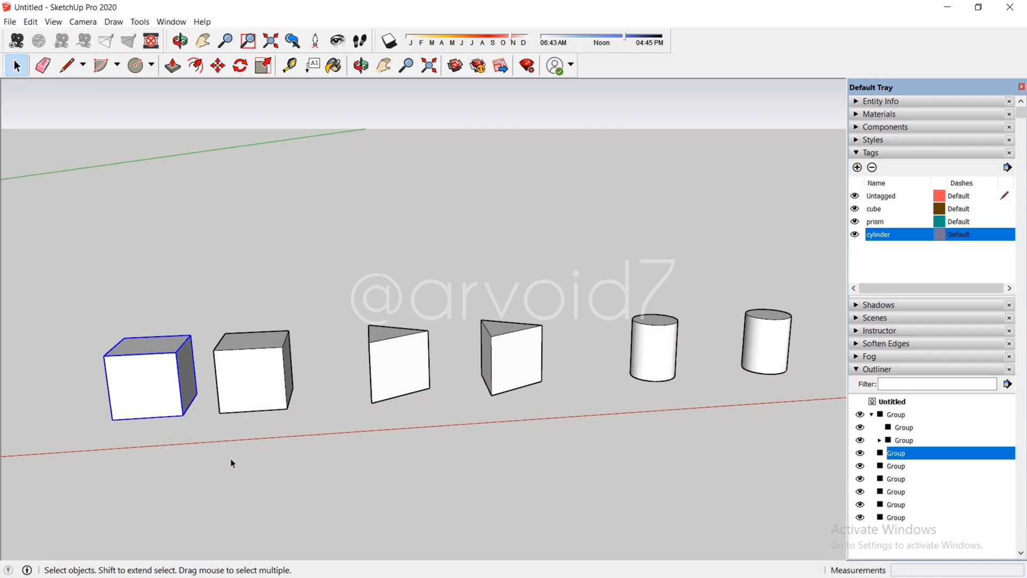
left_click(863, 101)
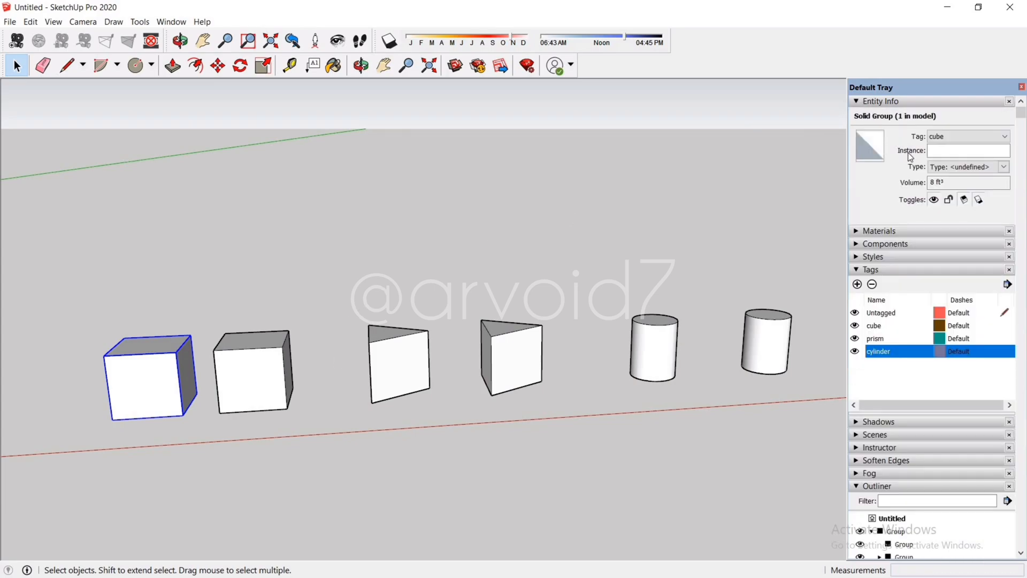
left_click(946, 152)
type("cube")
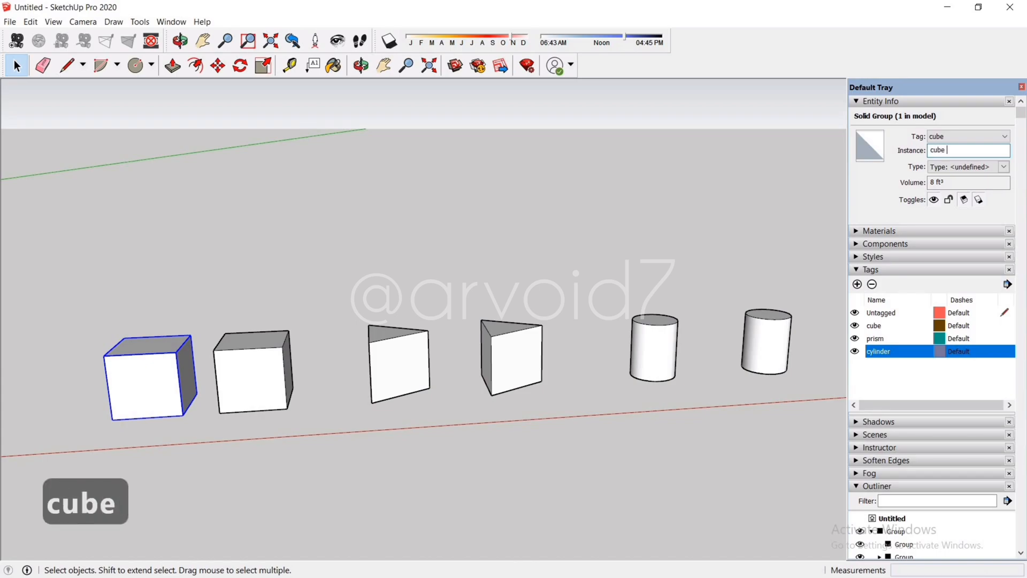
type(" 1")
key("Return")
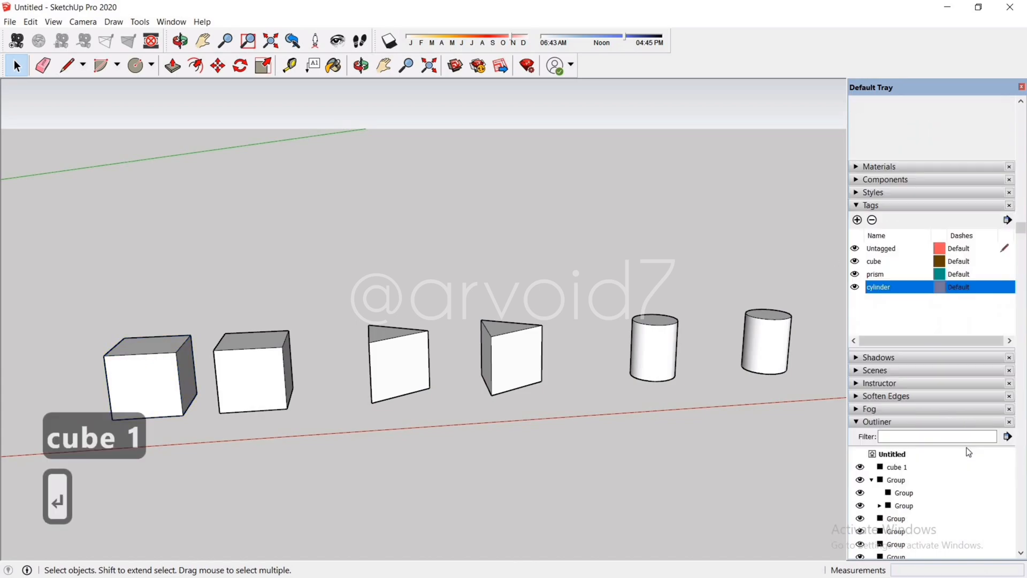
Step: Rename the second cube's group to cube 2 directly in the Outliner and clear the selection
left_click(909, 454)
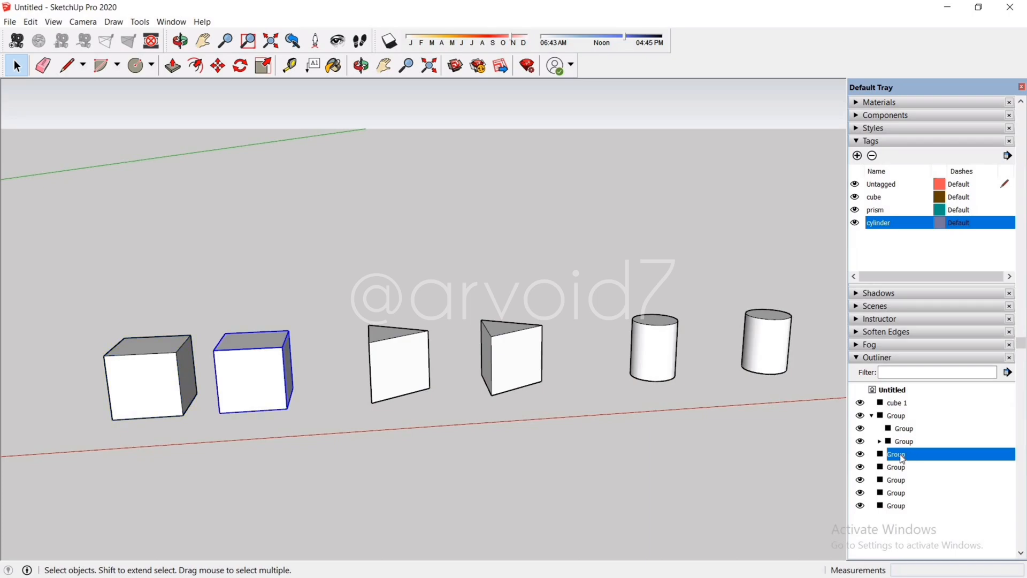
left_click(899, 454)
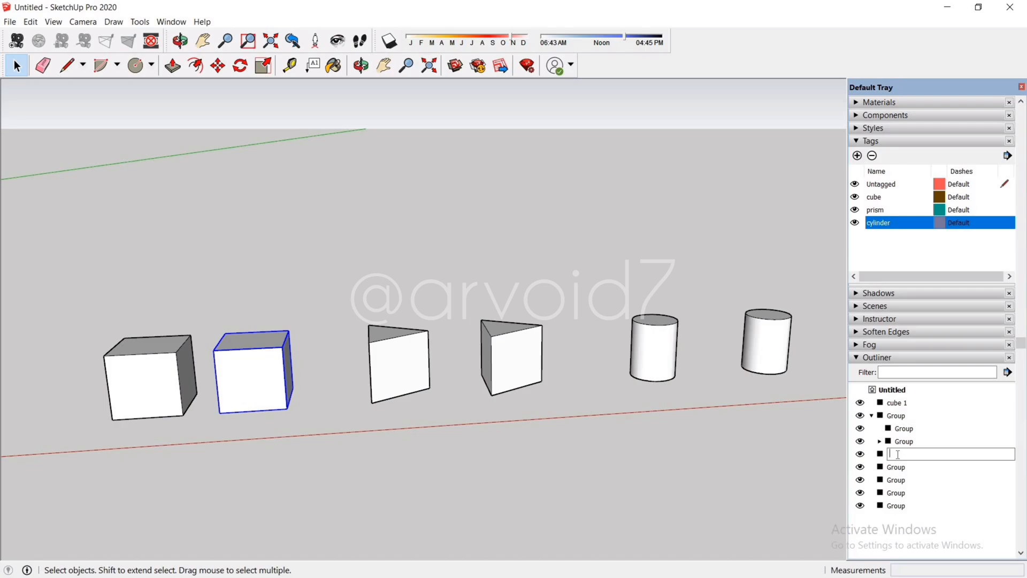
type("cube ")
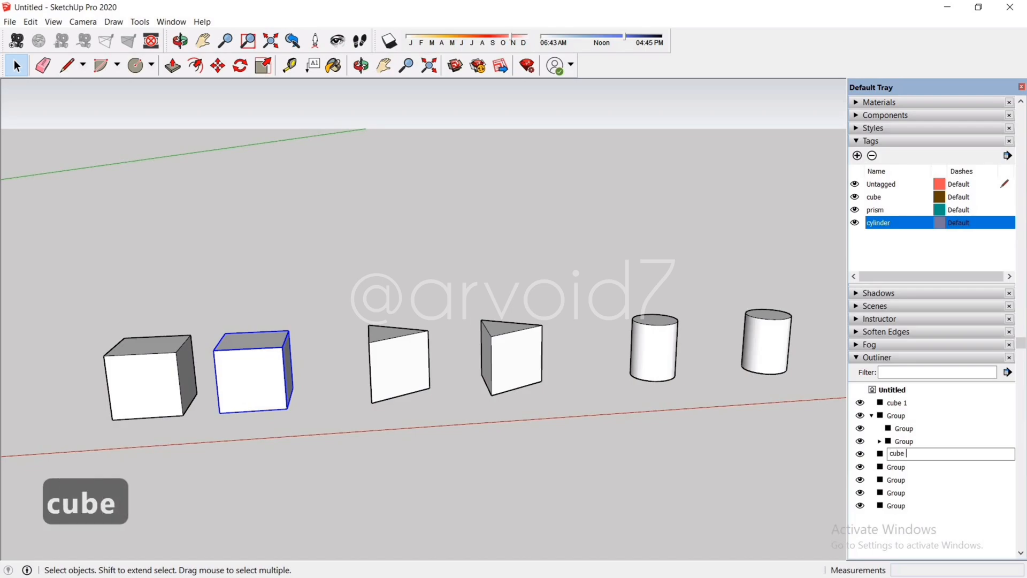
type("2")
key("Return")
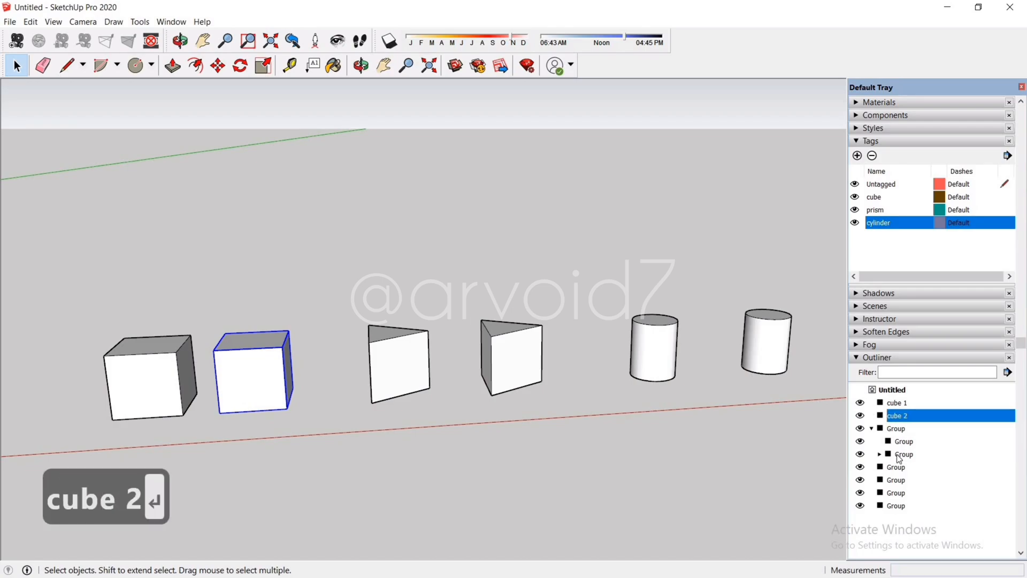
left_click(799, 481)
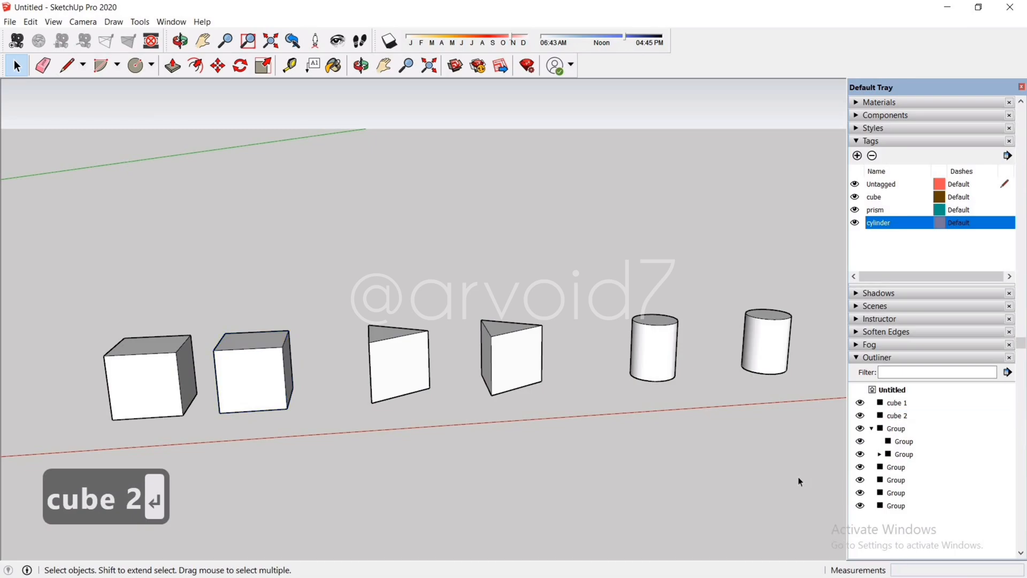
Step: Hide the cube tag, select cube 1 and cube 2 in the Outliner, and show the tag again
left_click(856, 197)
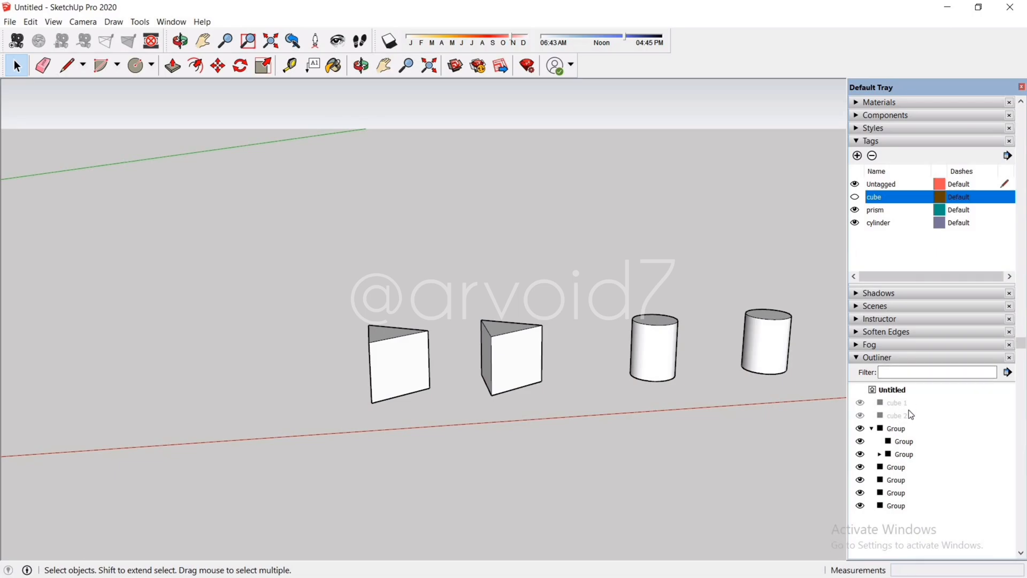
left_click(894, 405)
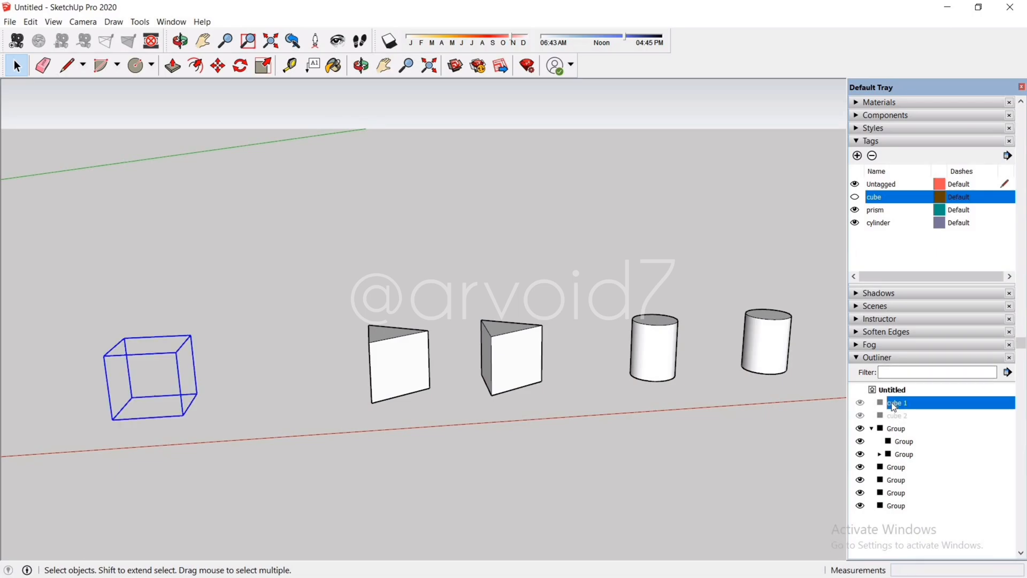
left_click(904, 416)
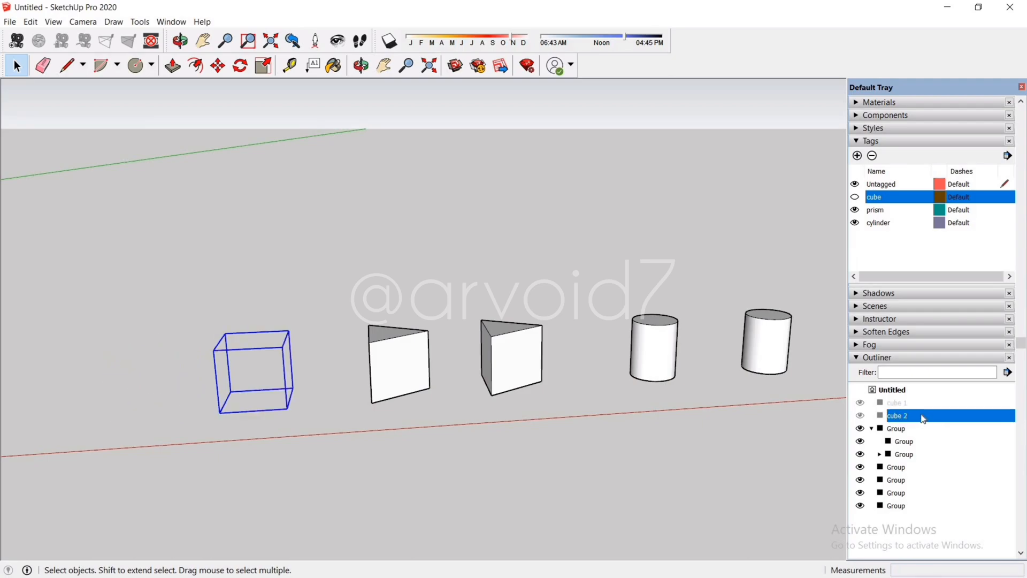
left_click(858, 198)
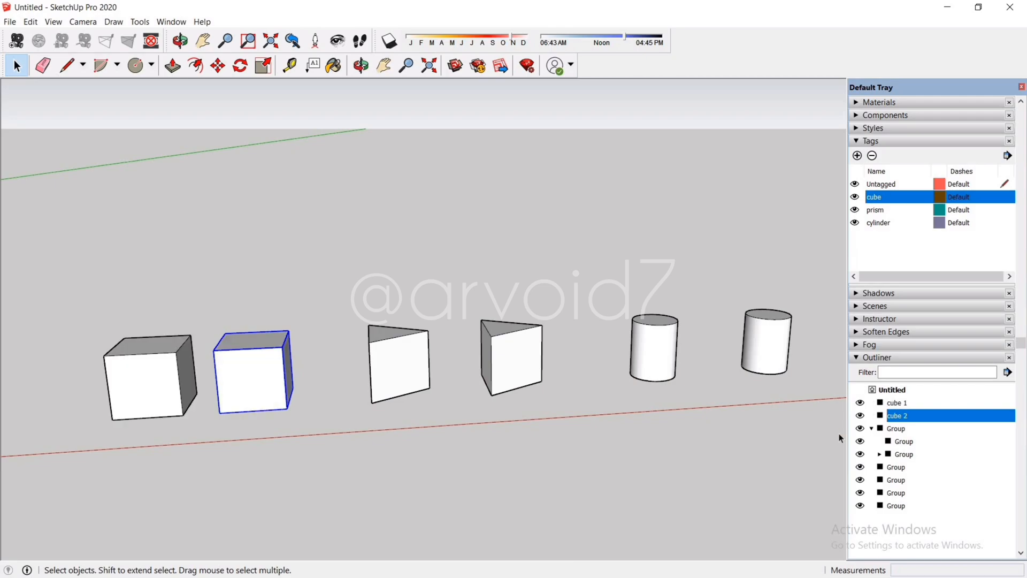
left_click(828, 461)
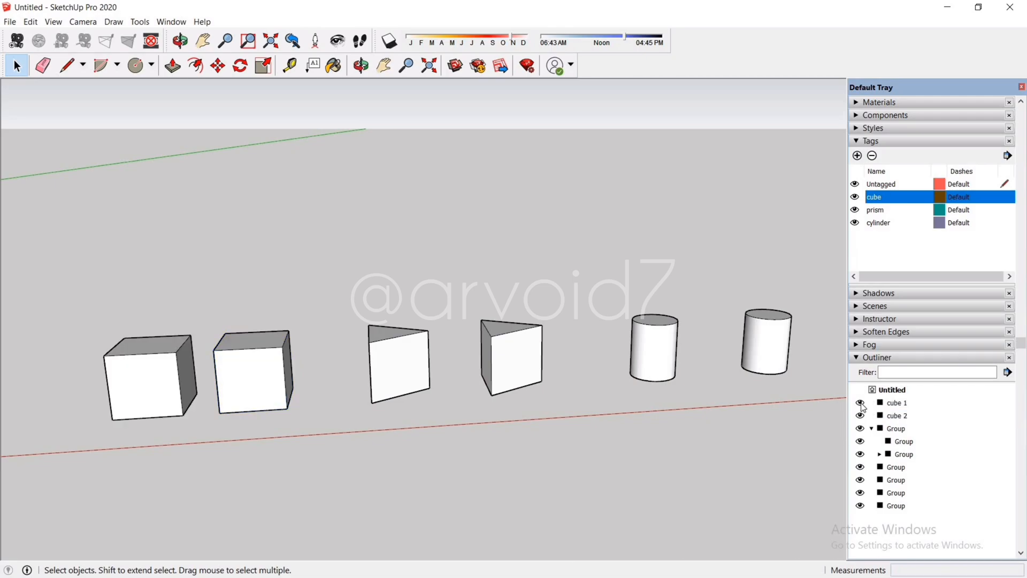
Step: Hide cube 1 and cube 2 from the Outliner, select each hidden cube there, and unhide both
left_click(859, 402)
left_click(860, 415)
left_click(901, 404)
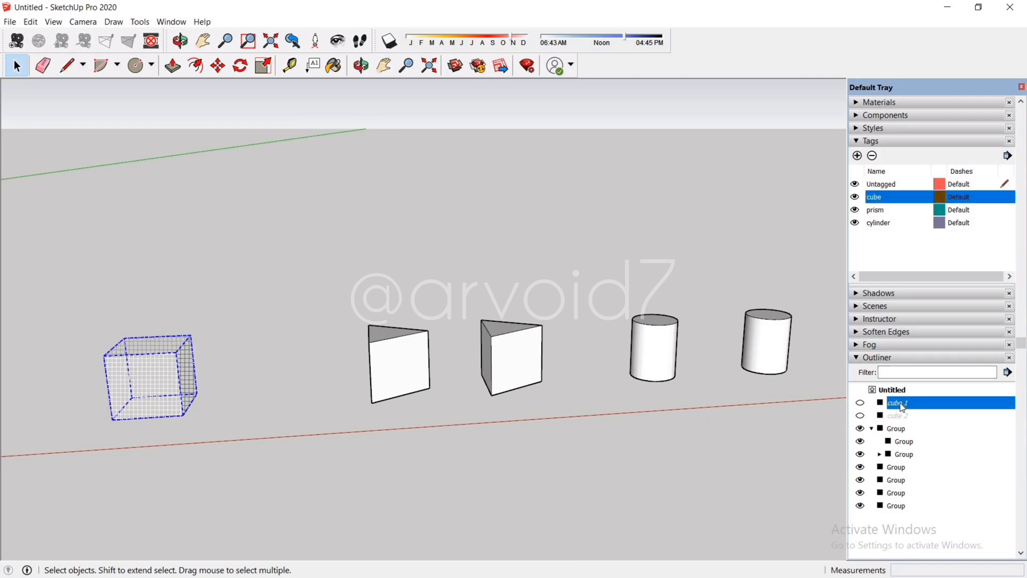
left_click(901, 417)
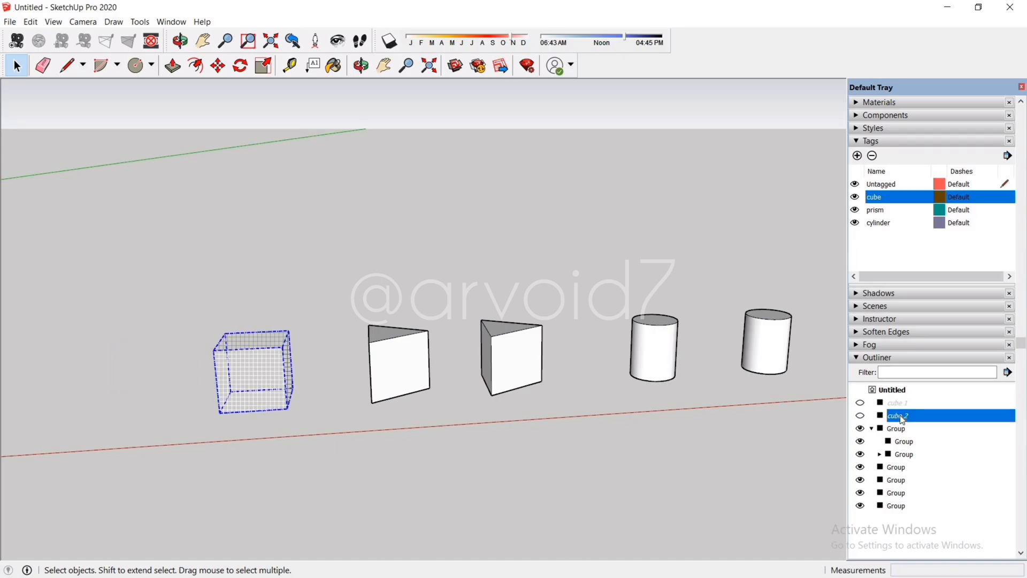
left_click(860, 416)
left_click(860, 403)
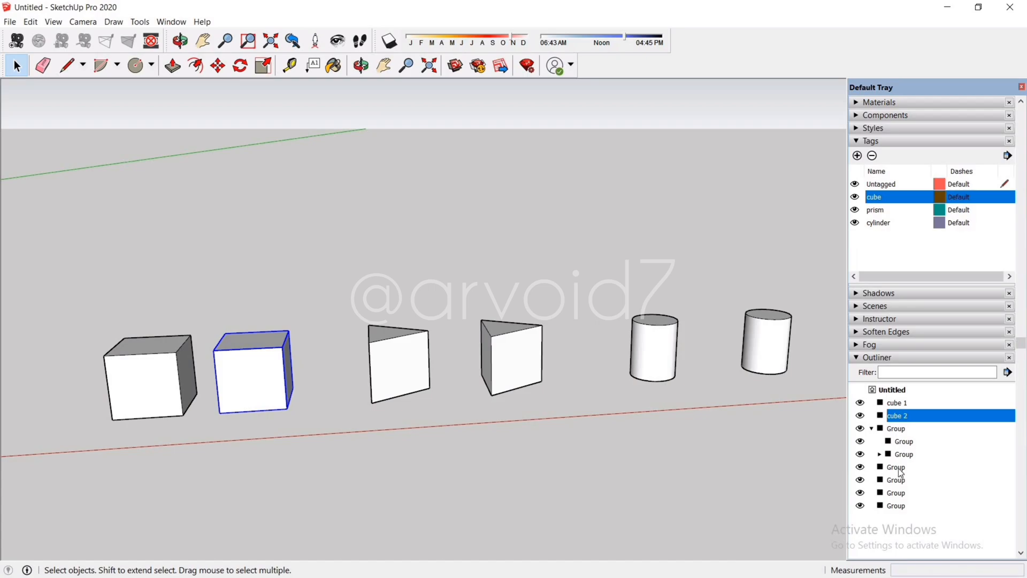
Step: Rename the two ungrouped prisms' entries in the Outliner as prism 1 and prism 2
double_click(897, 467)
type("prism 1")
left_click(899, 481)
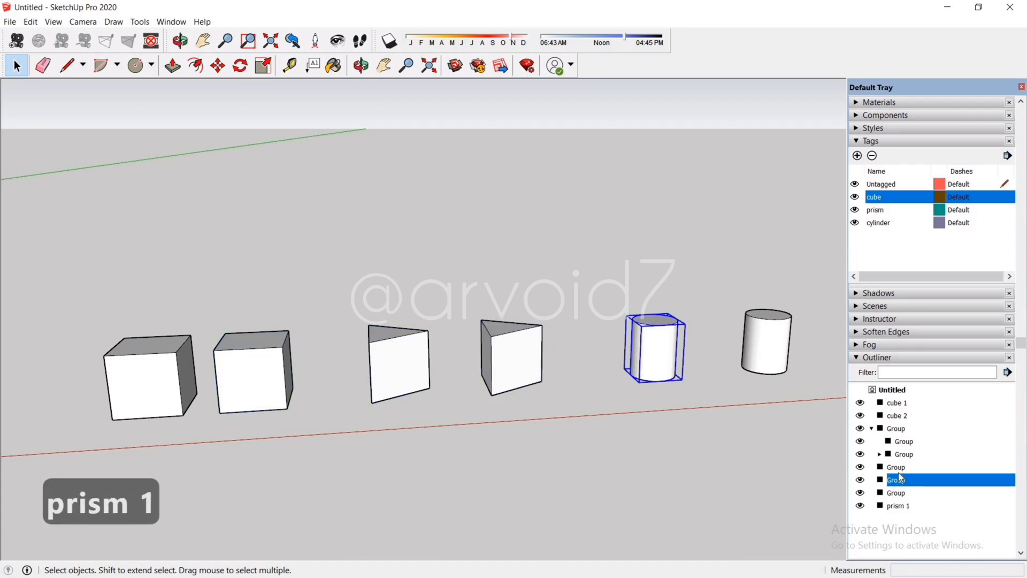
double_click(898, 466)
type("prism 2")
key("Return")
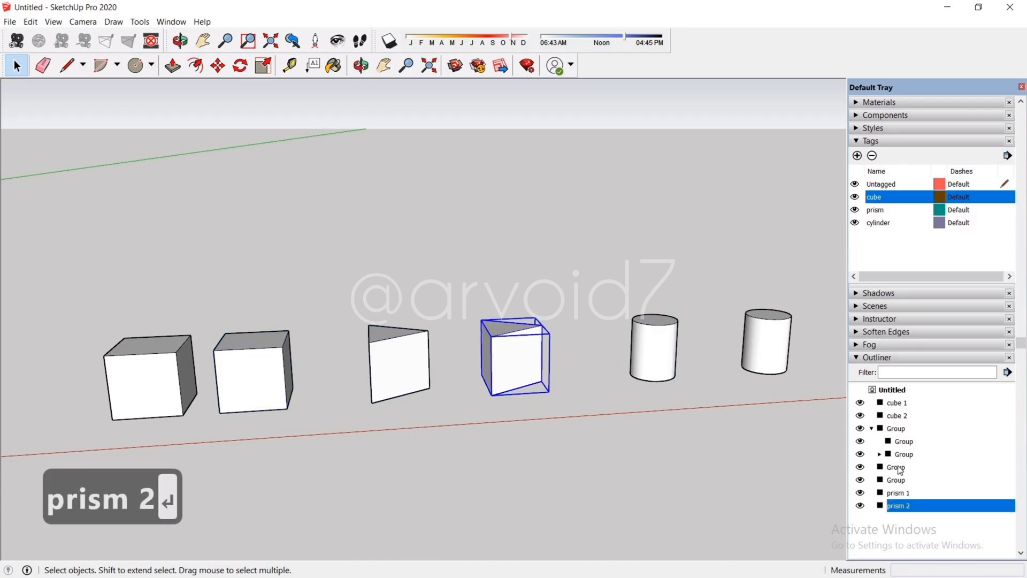
Step: Rename the two cylinders' entries in the Outliner as cylinder 1 and cylinder 2
double_click(898, 467)
type("cylinder 1")
key("Return")
double_click(899, 479)
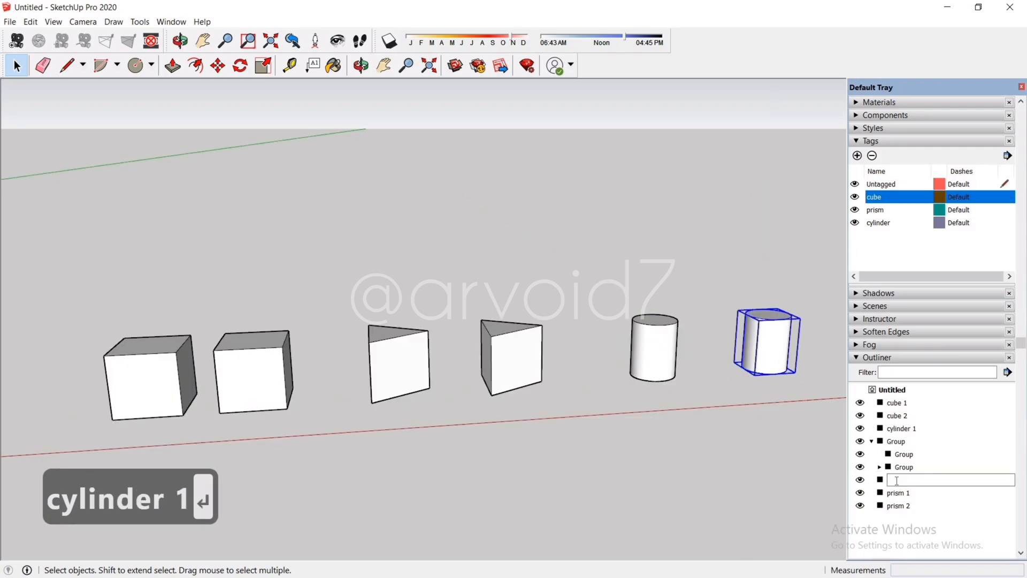
type("cylinder 2")
key("Return")
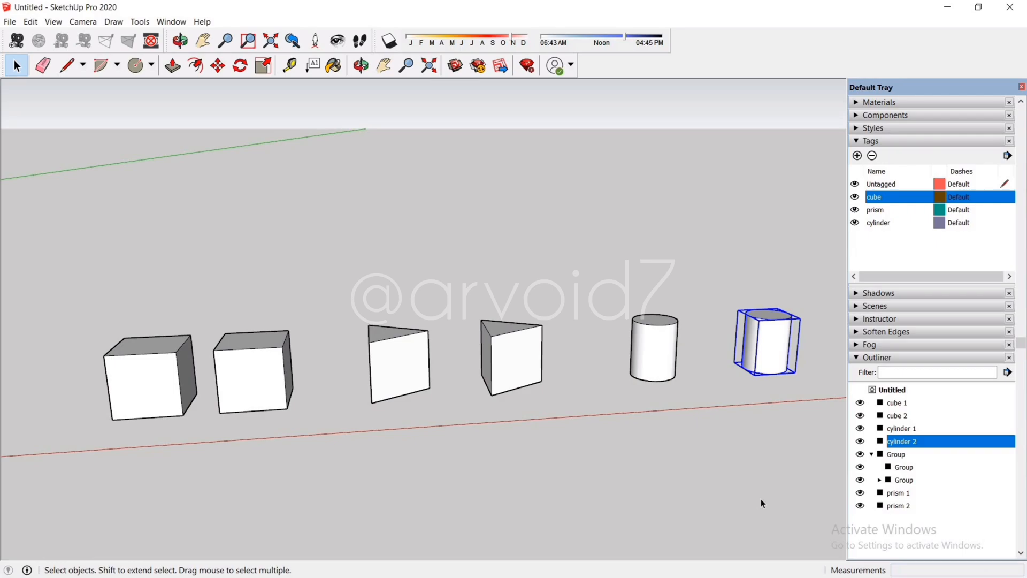
Step: Group the two cylinders together and name the new group CYLINDERS in the Outliner
left_click(762, 502)
left_click(762, 350)
left_click(667, 355, "shift")
right_click(668, 356)
left_click(712, 471)
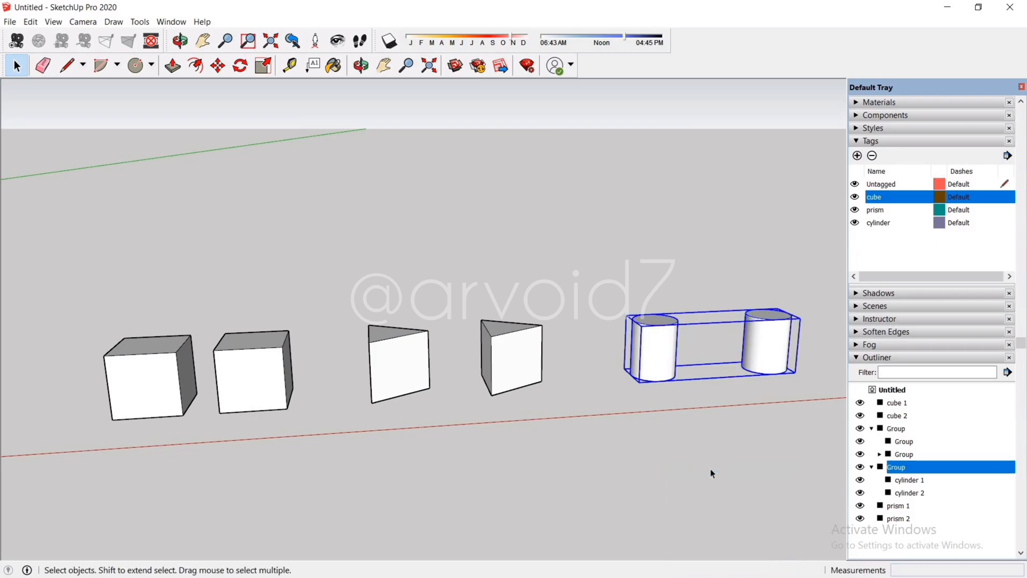
double_click(906, 466)
type("CYLINDERS")
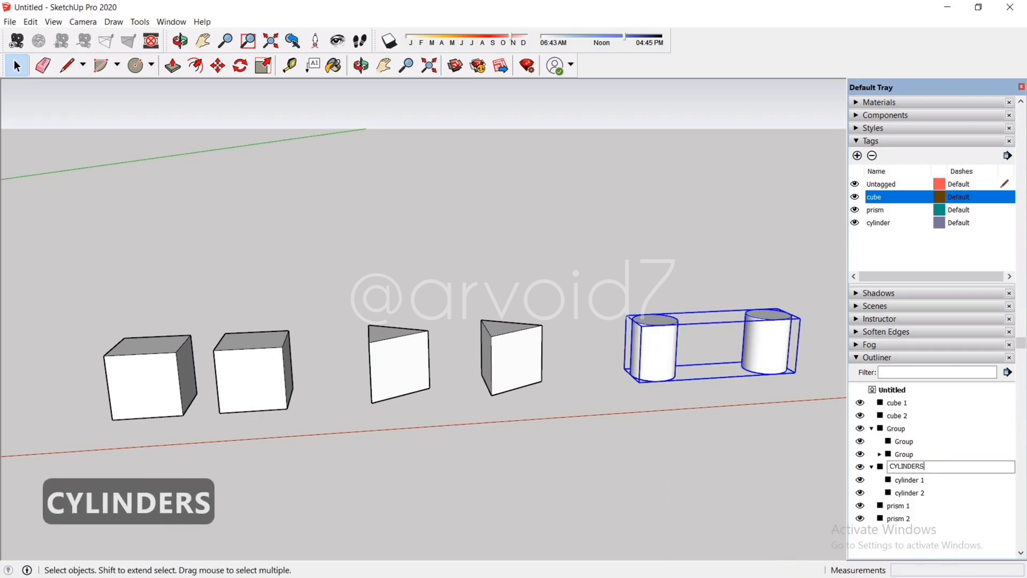
key("Return")
Step: Group the two prisms together and name the new group PRISM in the Outliner
left_click(516, 355)
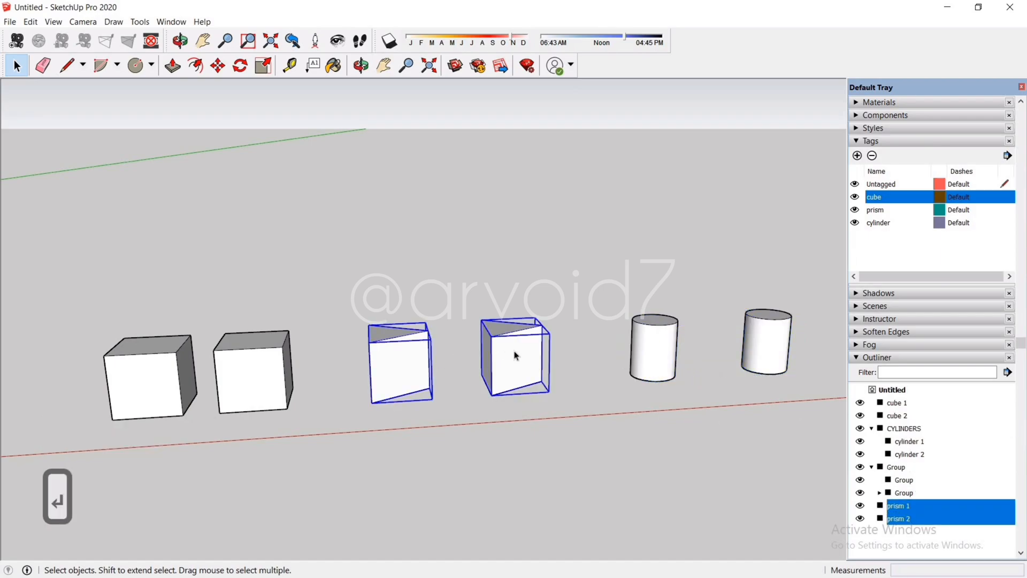
right_click(515, 353)
left_click(619, 466)
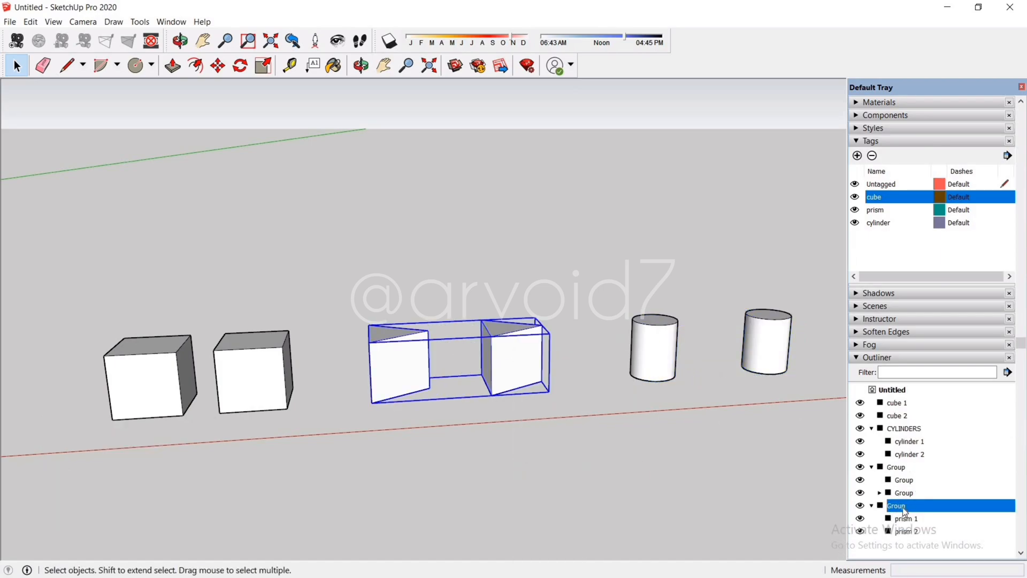
double_click(901, 505)
type("PRISM")
key("Return")
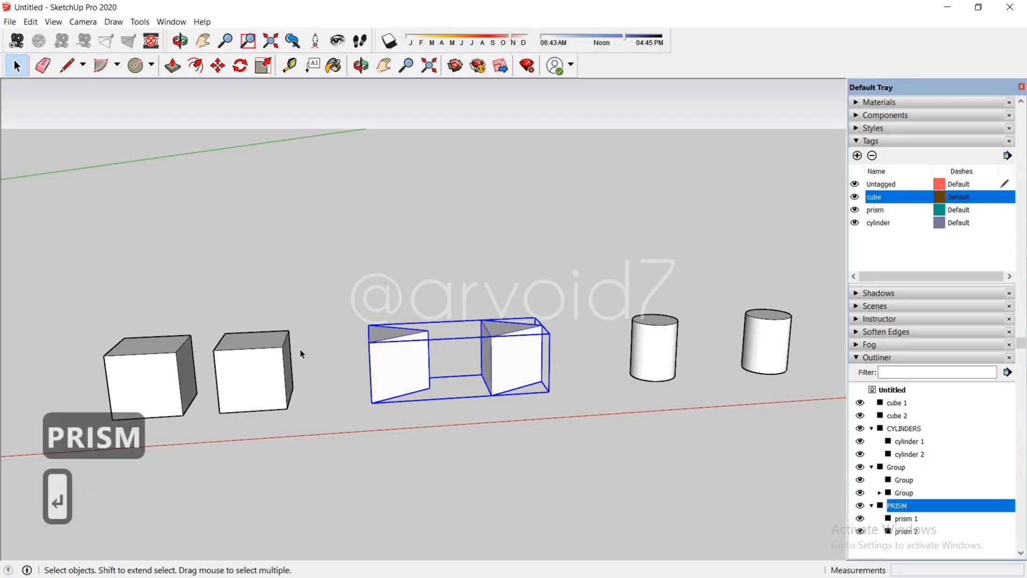
Step: Group the two cubes together and name the new group CUBES in the Outliner
left_click(257, 375)
left_click(163, 377, "ctrl")
right_click(163, 374)
left_click(213, 274)
double_click(903, 482)
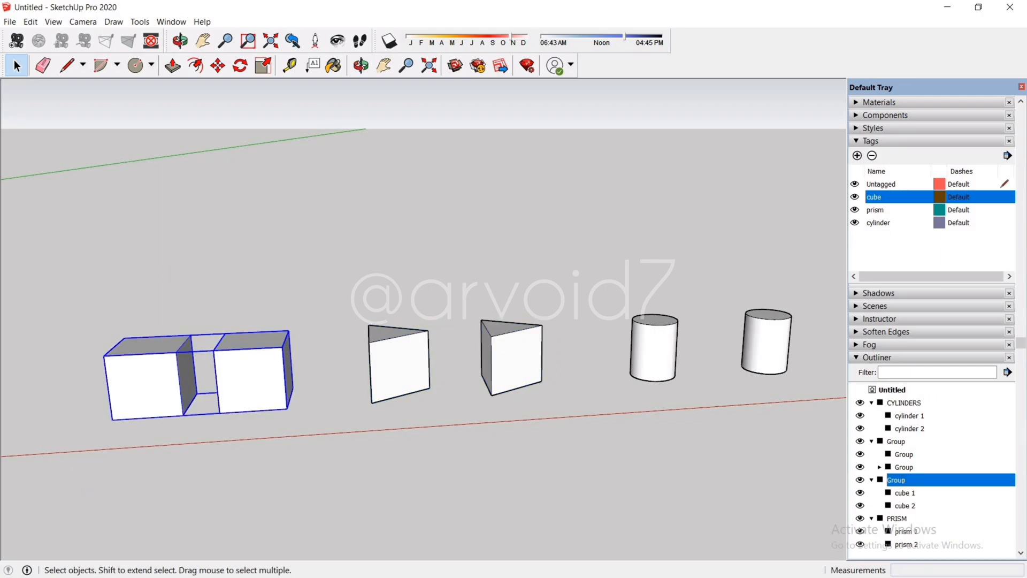
type("CUBES")
key("Return")
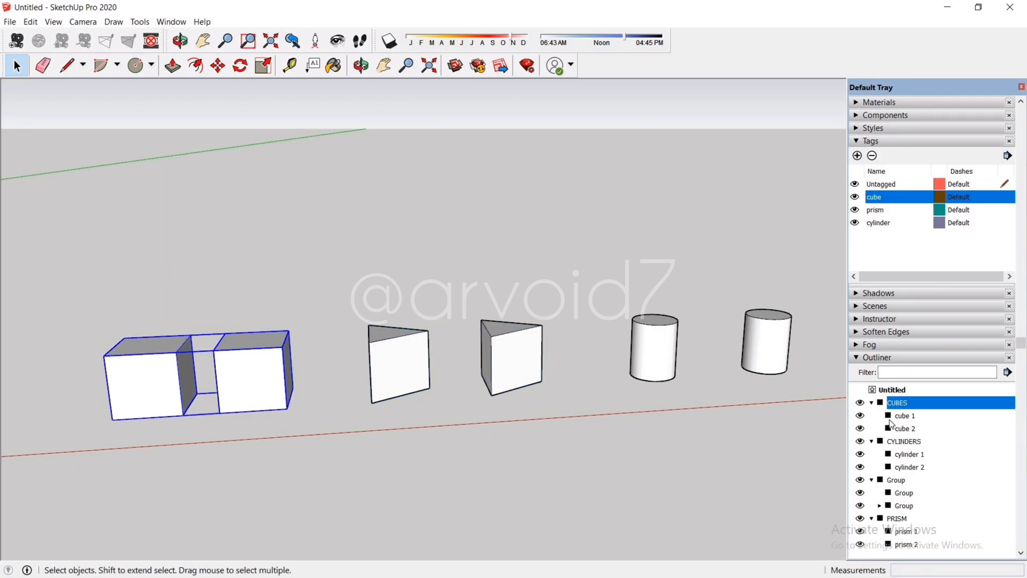
Step: Collapse and re-expand the CUBES and CYLINDERS groups in the Outliner, and clear the selection
left_click(872, 403)
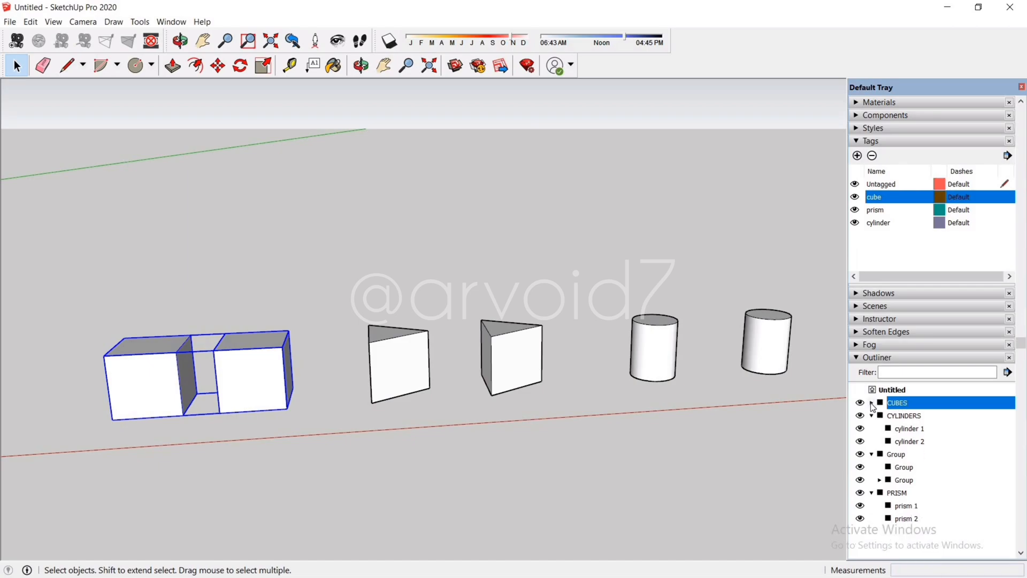
left_click(872, 403)
left_click(871, 442)
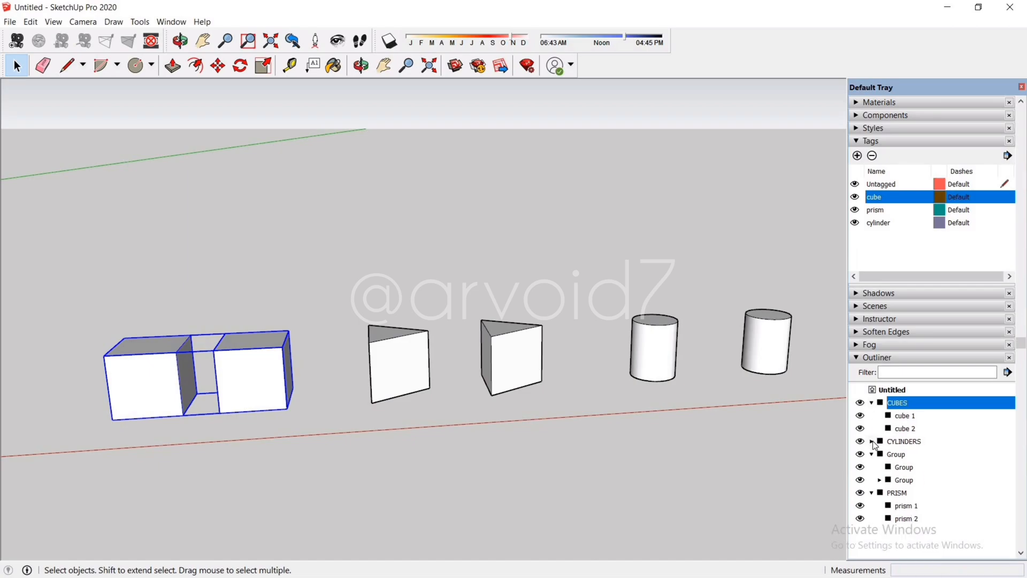
left_click(871, 441)
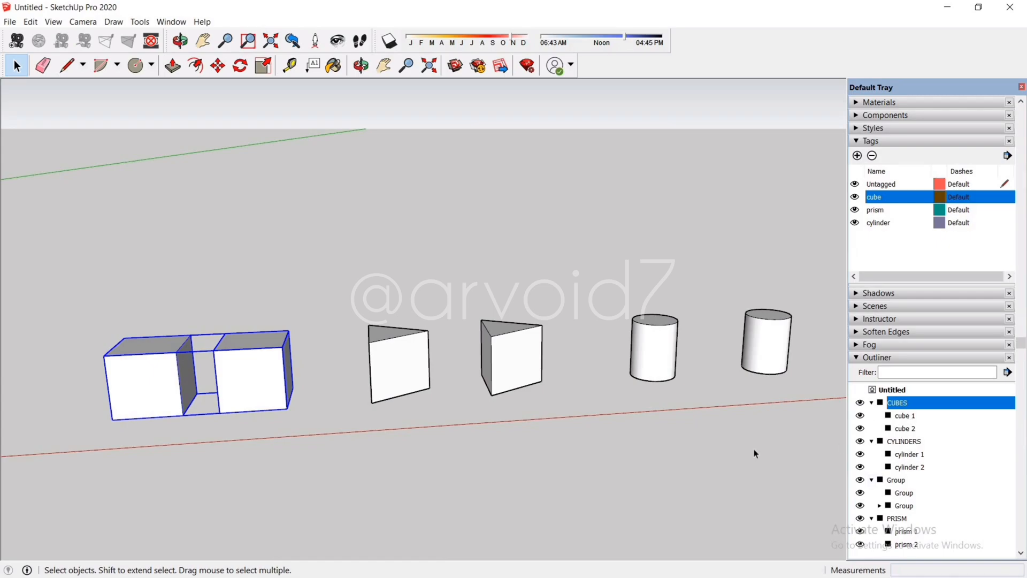
left_click(790, 461)
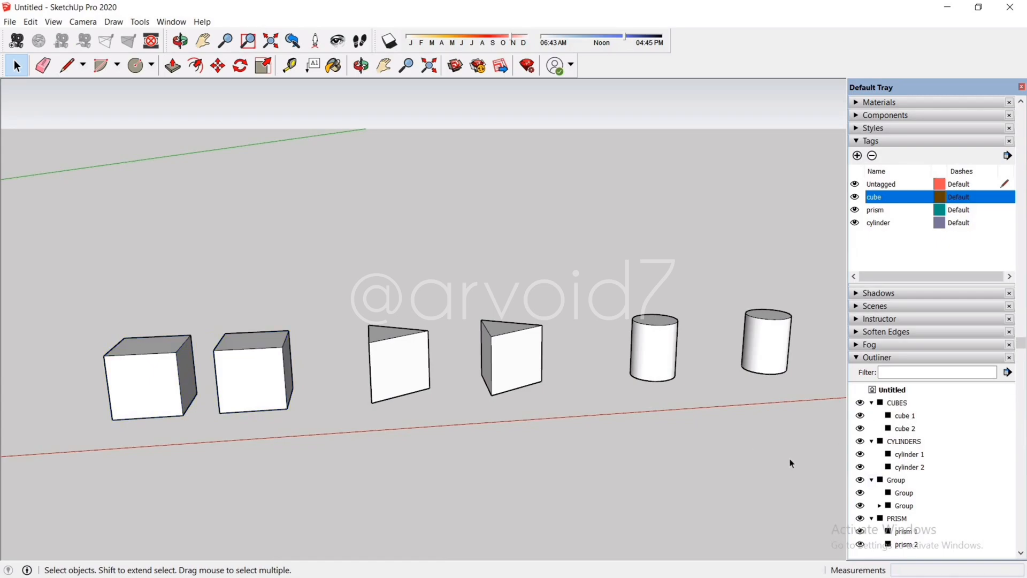
Step: Combine the CUBES and PRISM groups into one parent group named Polygon
left_click(248, 394)
left_click(419, 373, "shift")
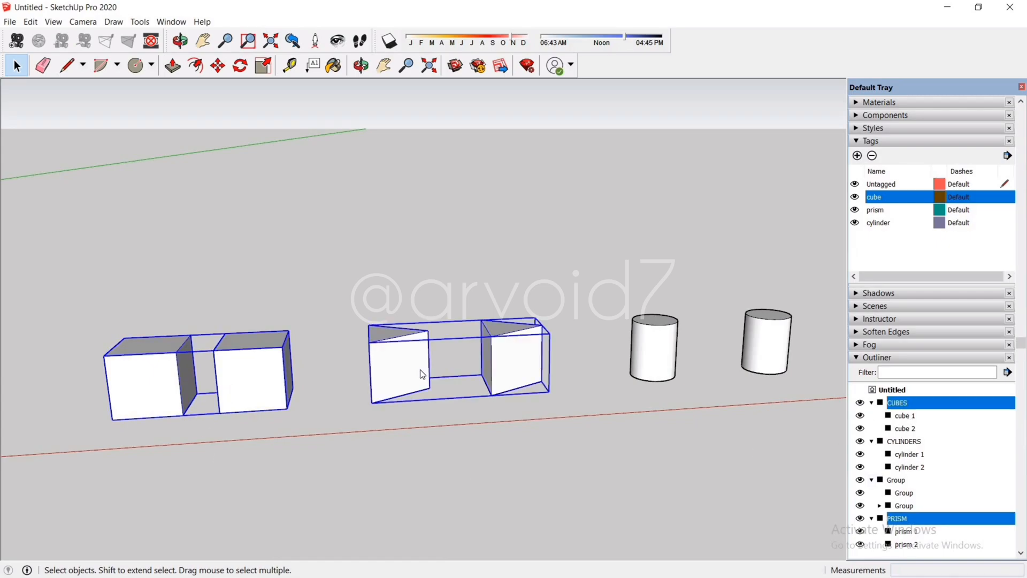
right_click(420, 371)
left_click(467, 484)
double_click(903, 480)
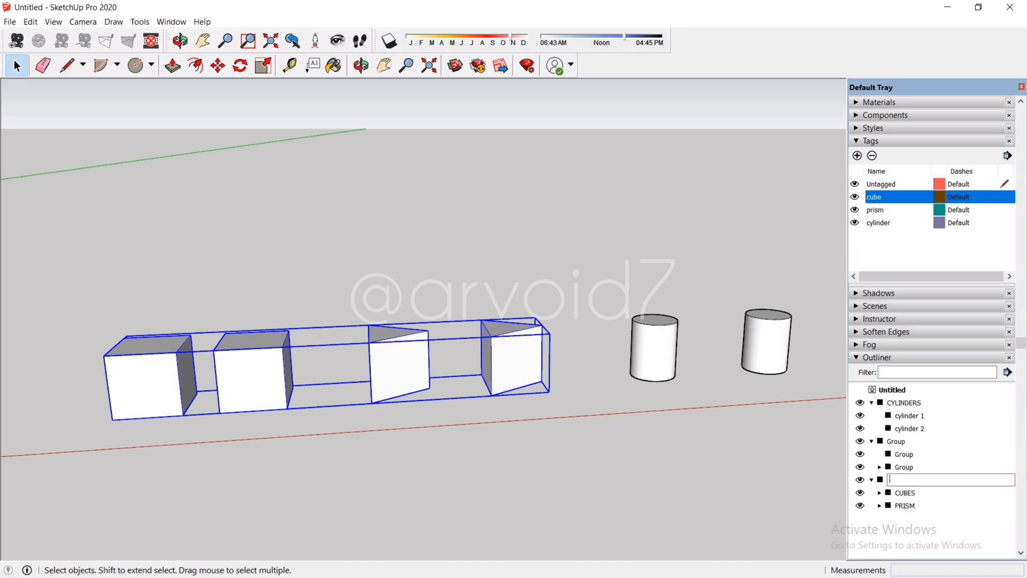
type("Polygon")
key("Return")
Step: Combine the Polygon and CYLINDERS groups into a parent group named Shapes, and clear the selection
left_click(670, 373, "shift")
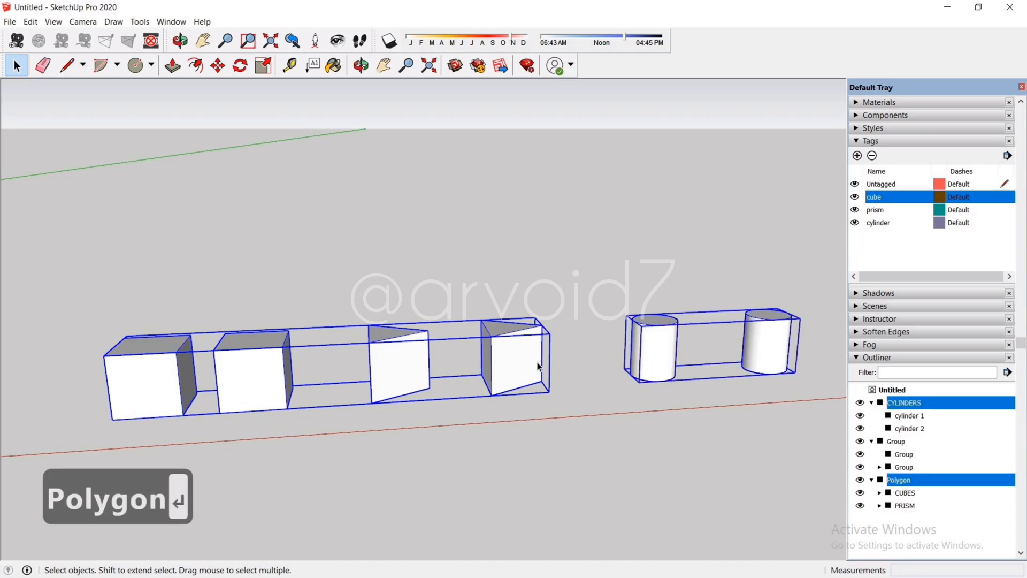
right_click(644, 364)
left_click(685, 478)
double_click(895, 441)
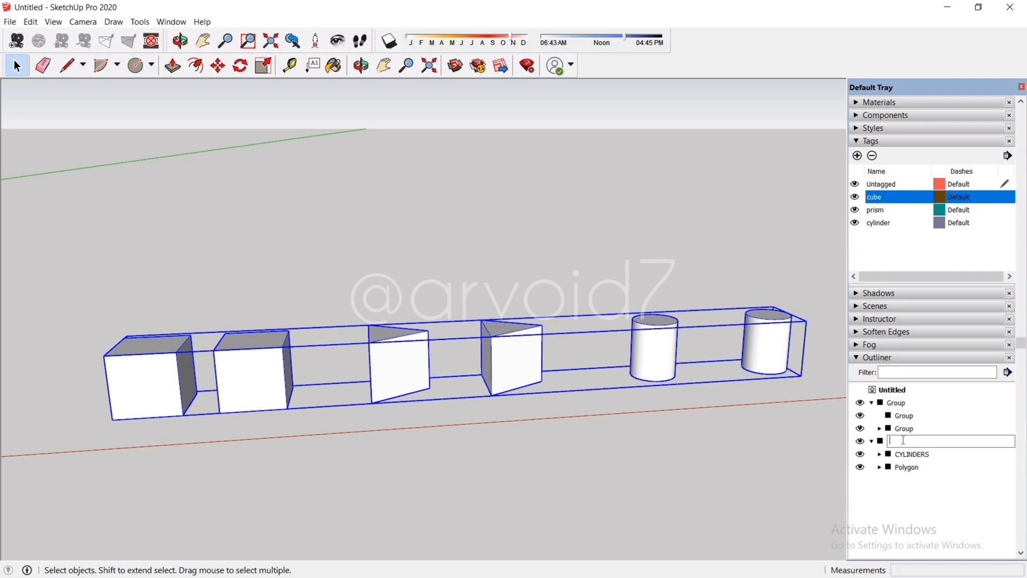
type("Shapes")
left_click(807, 464)
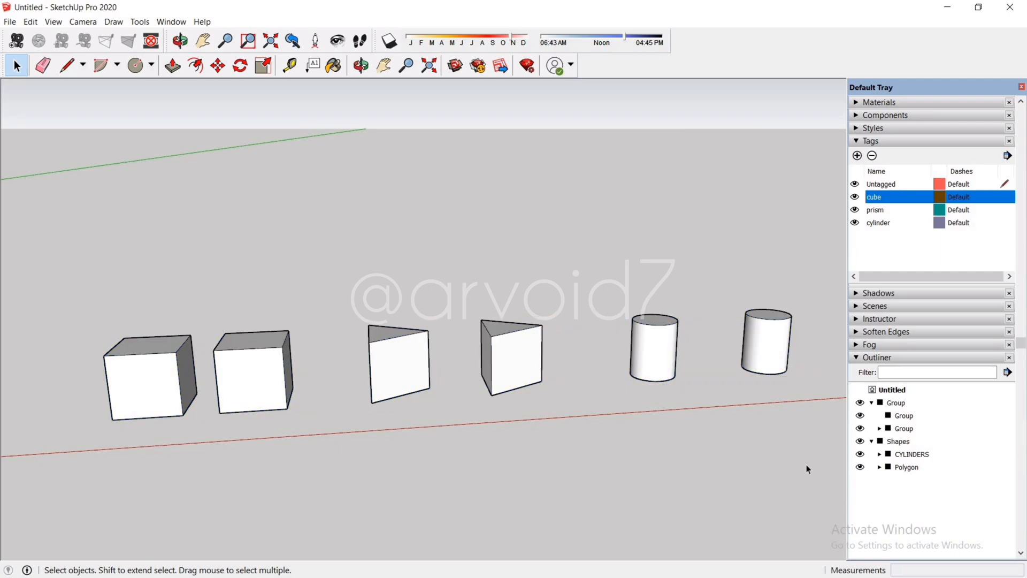
Step: Collapse the Outliner tree, and expand Shapes with all its nested groups down to the individual cylinders, cubes and prisms
left_click(871, 441)
left_click(871, 402)
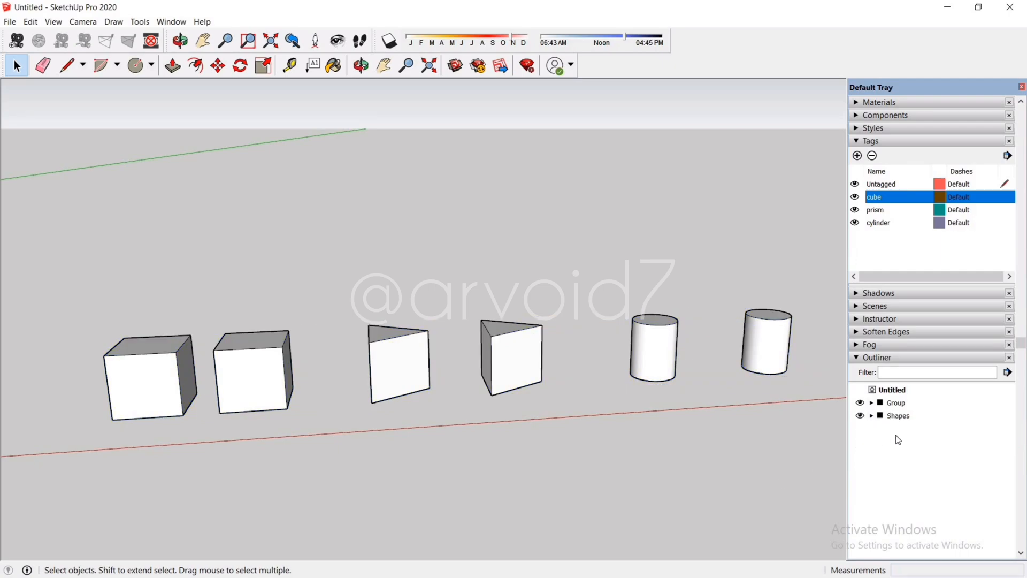
left_click(871, 416)
left_click(879, 428)
left_click(880, 467)
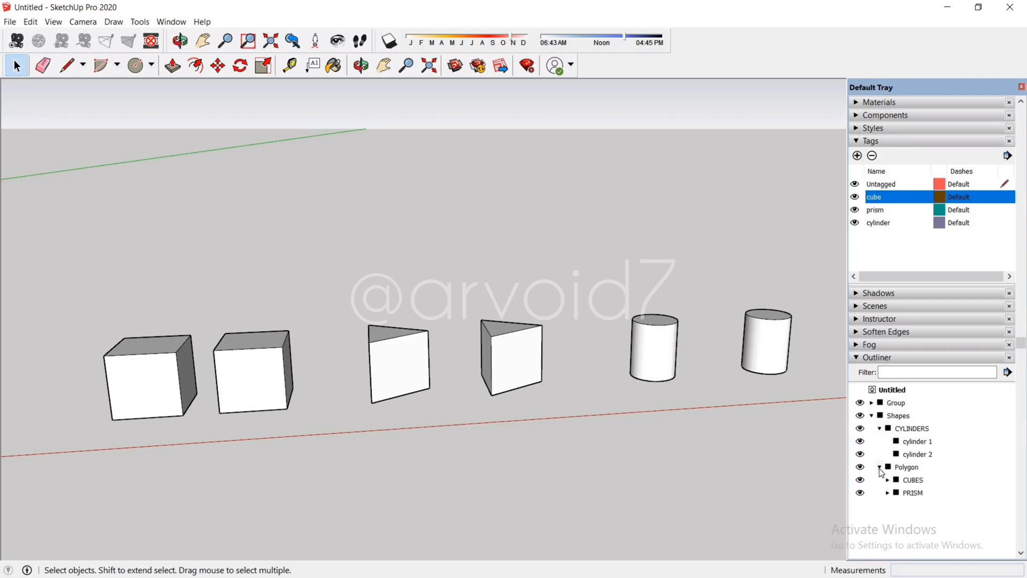
left_click(887, 480)
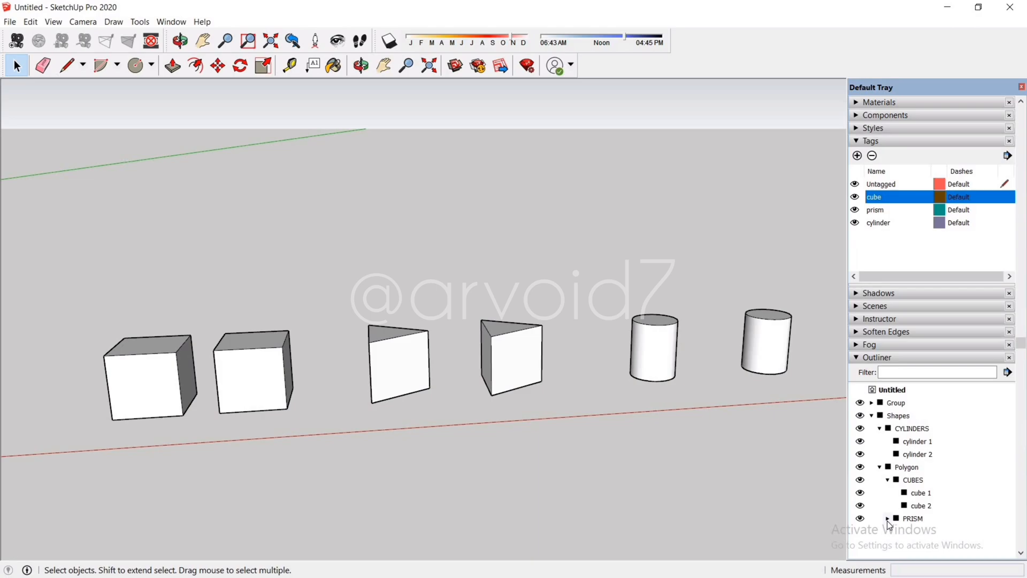
left_click(888, 518)
Step: Open the nested CYLINDERS group inside Shapes for editing and hide cylinder 2
double_click(764, 350)
double_click(763, 350)
right_click(764, 350)
left_click(790, 379)
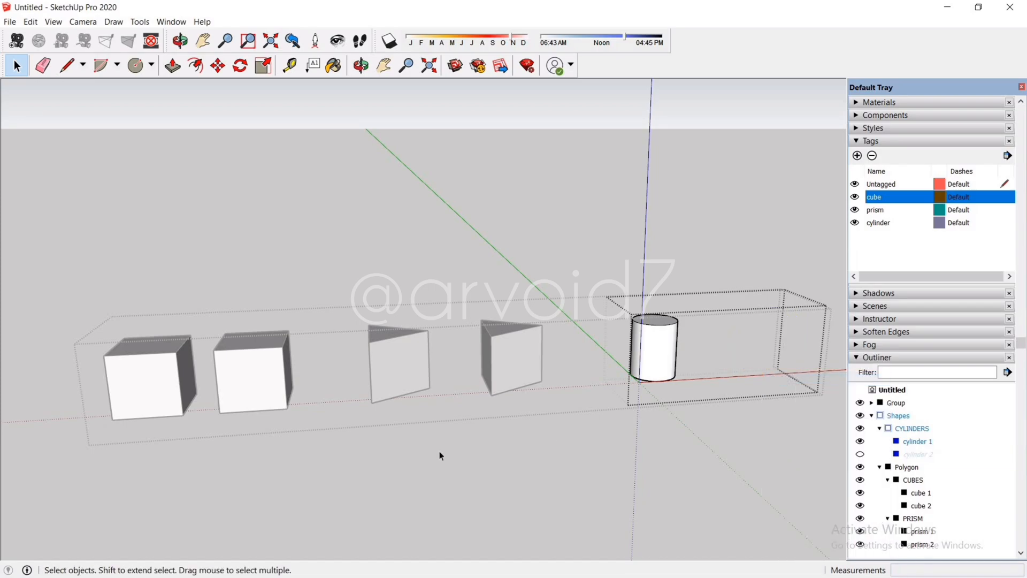
Step: Open the nested CUBES group inside Polygon, hide cube 2, and close all open groups
left_click(342, 384)
double_click(266, 378)
double_click(266, 378)
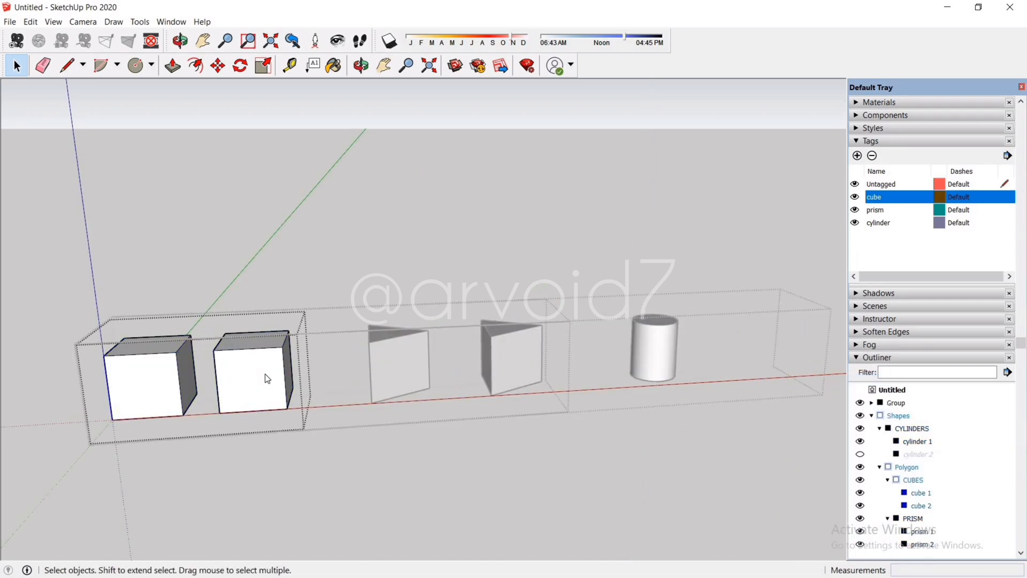
right_click(266, 378)
left_click(321, 197)
left_click(498, 493)
left_click(498, 493)
left_click(498, 493)
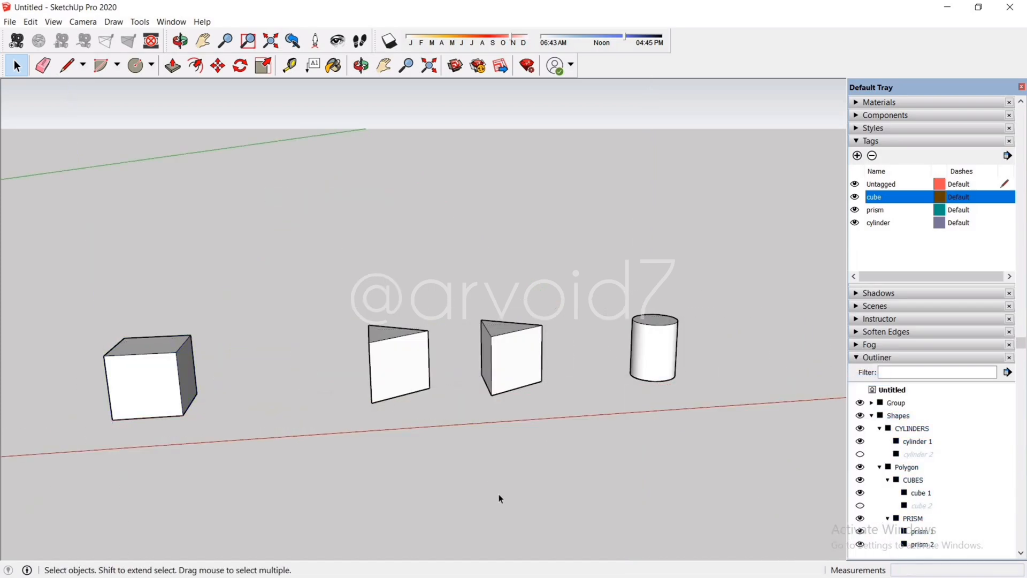
Step: Try to unhide the hidden cube and cylinder from the model's top level with the Unhide command
left_click(31, 22)
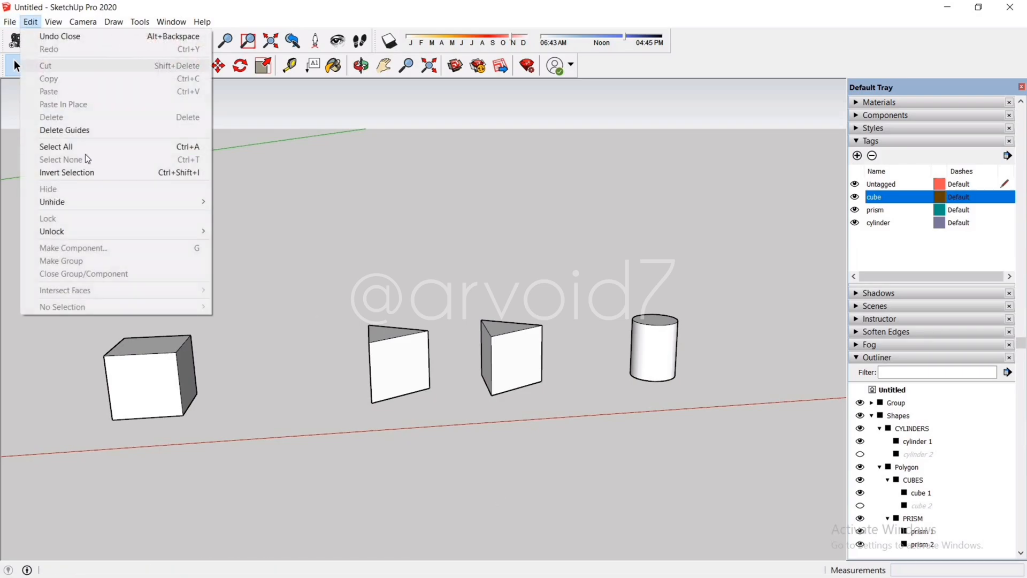
mouse_move(155, 201)
left_click(229, 222)
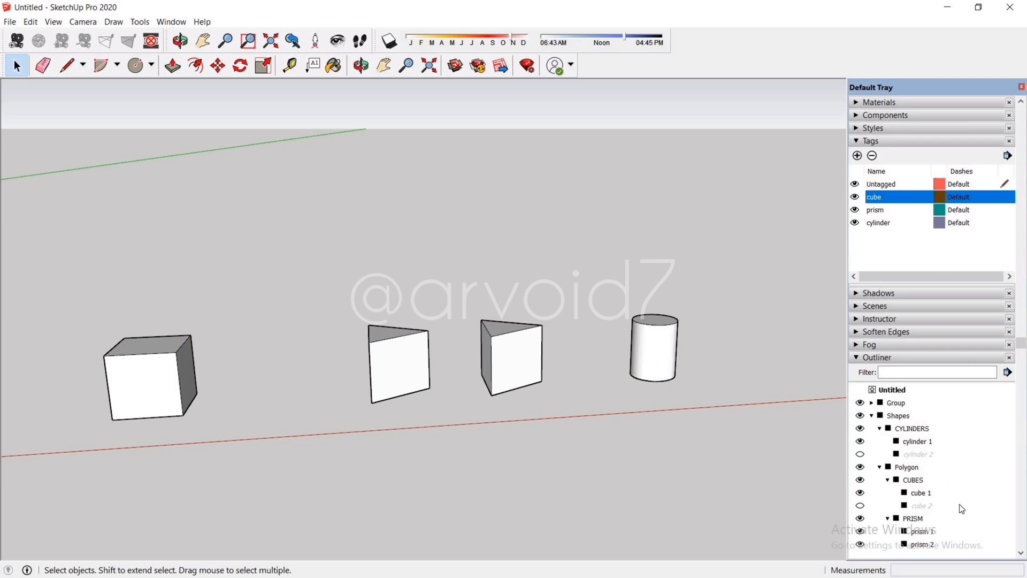
Step: Select cylinder 2 and cube 2 in the Outliner, unhide both there, and close the open groups
left_click(925, 458)
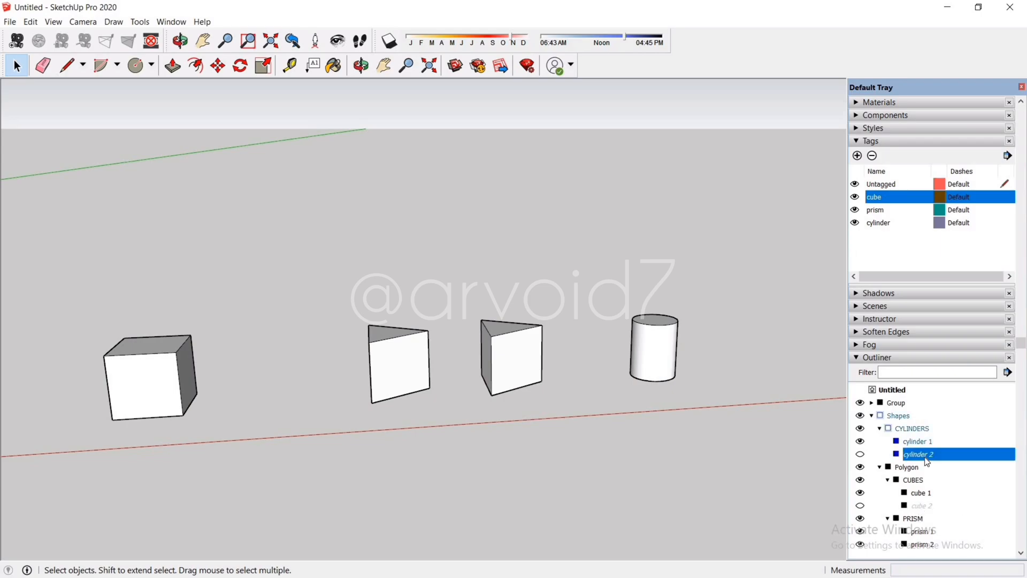
left_click(925, 508)
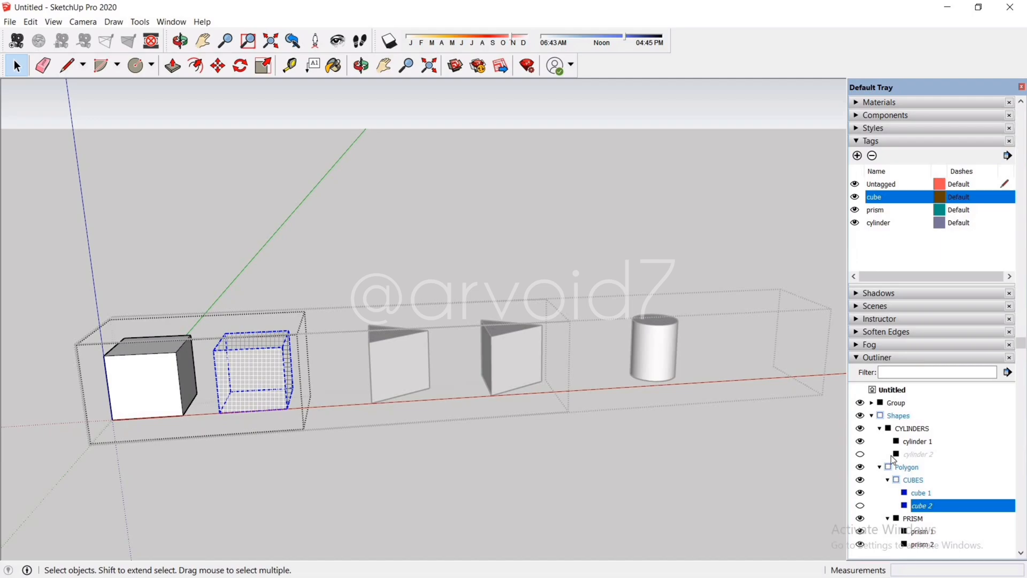
left_click(861, 454)
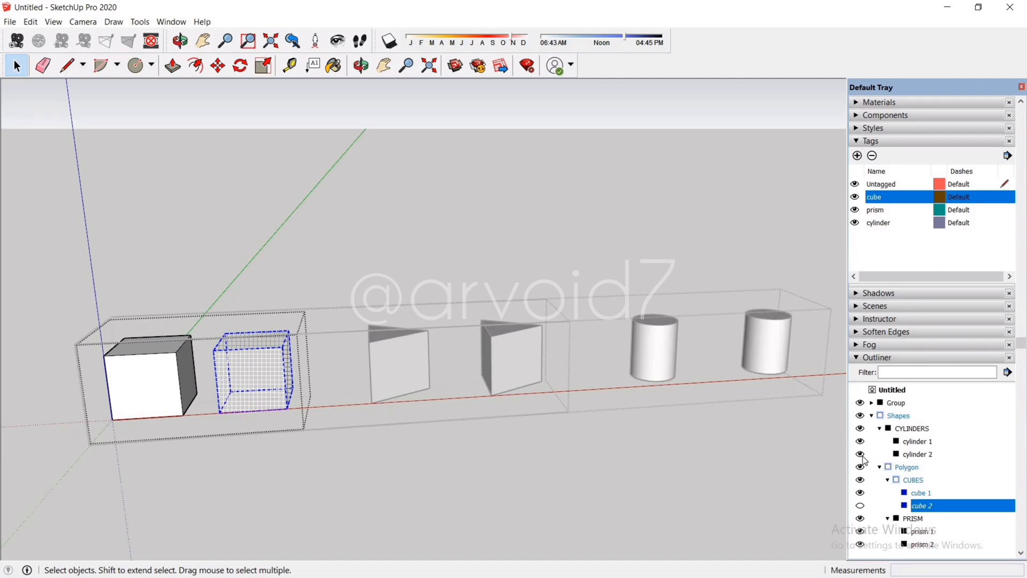
left_click(860, 505)
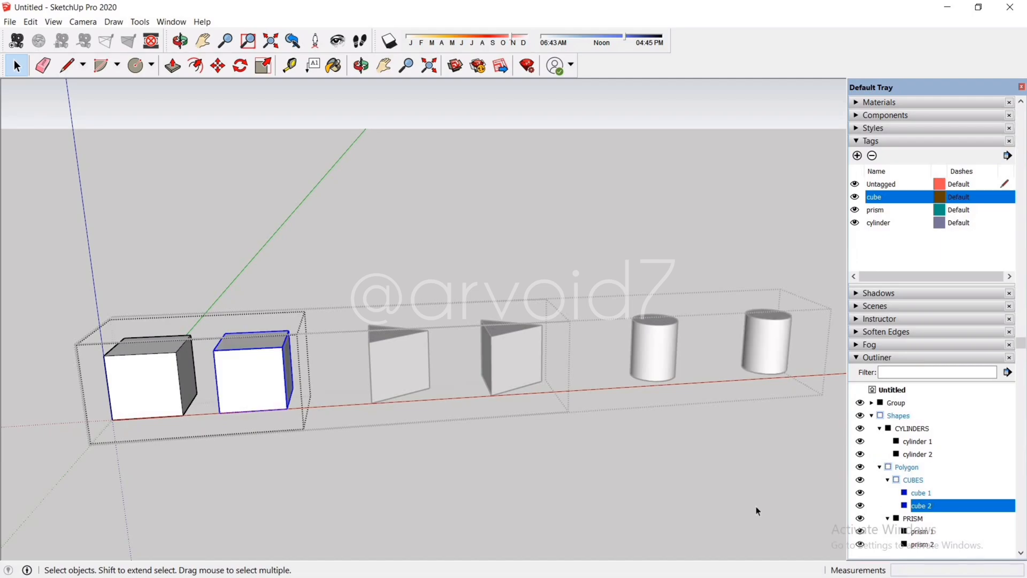
left_click(756, 506)
left_click(756, 506)
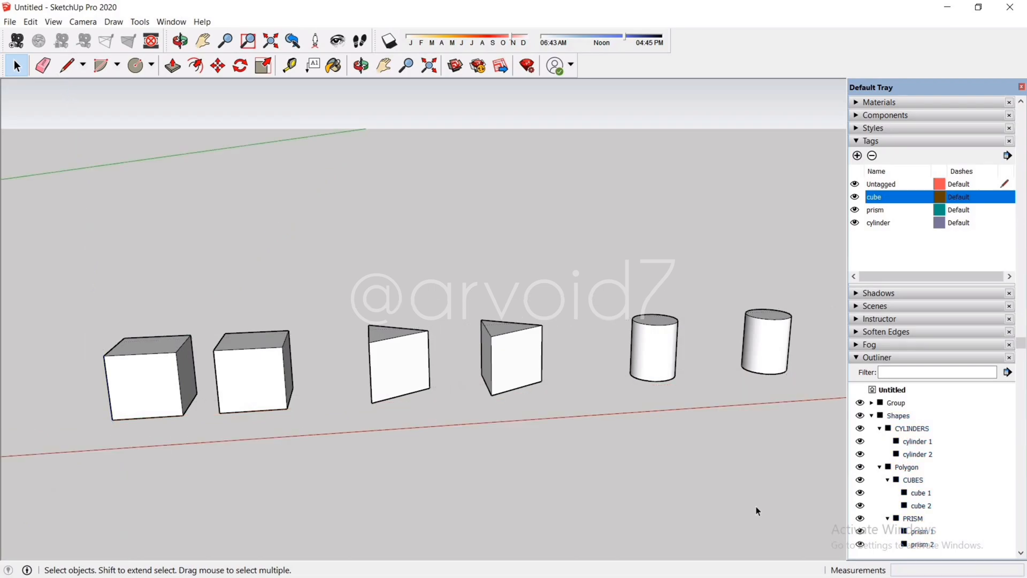
scroll(738, 472, "down", 5)
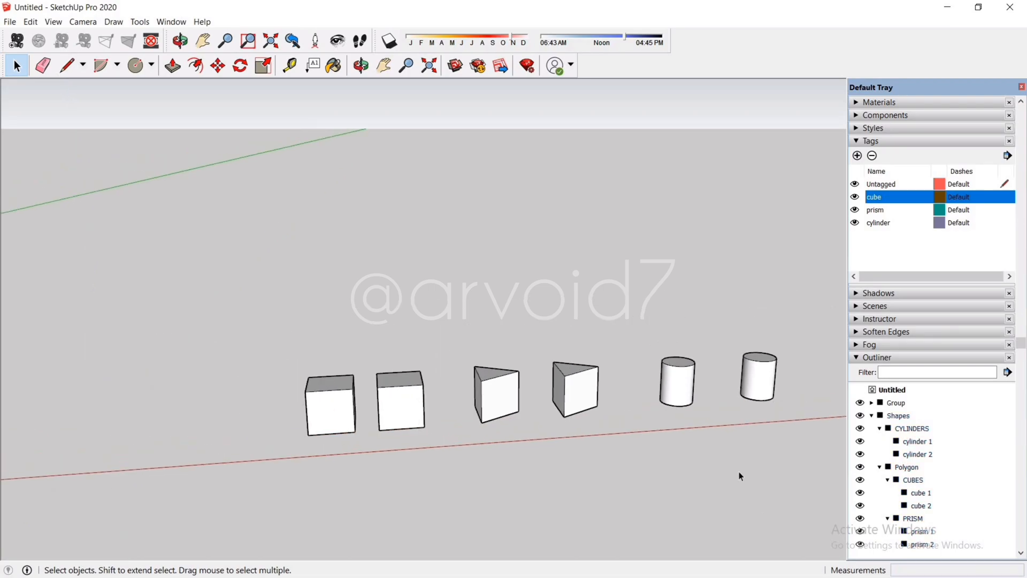
scroll(175, 478, "up", 6)
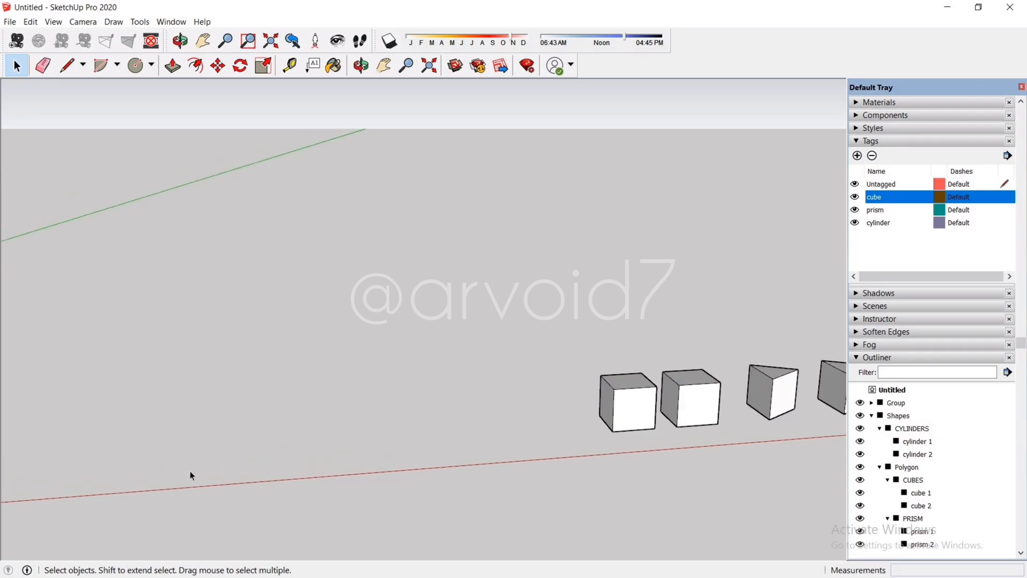
Step: Draw a rectangle on the ground beside the two cubes and push/pull it up into an elongated box
key("r")
scroll(321, 463, "up", 2)
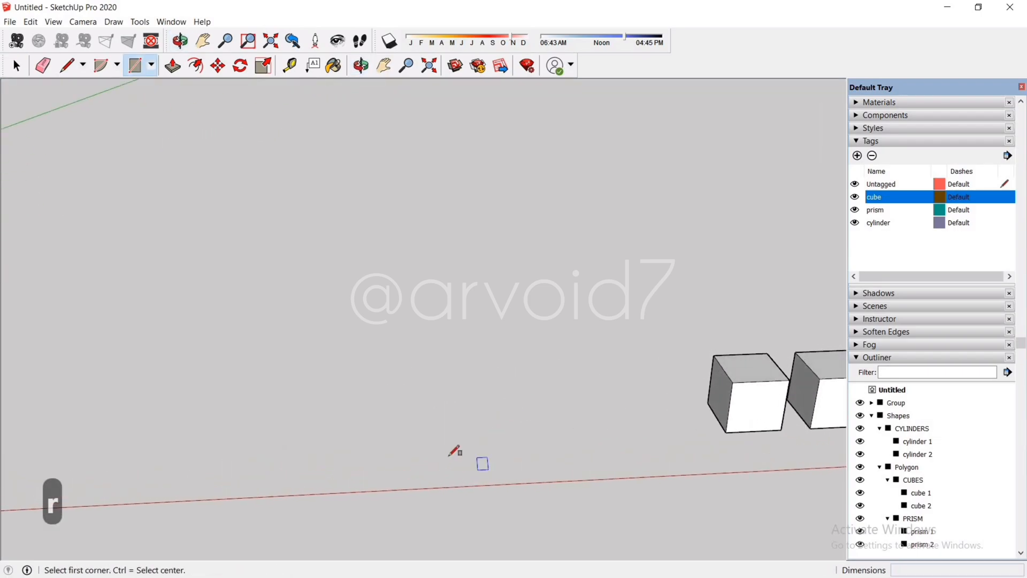
left_click(448, 455)
left_click(597, 413)
key("p")
left_click_drag(564, 437, 575, 374)
key("Escape")
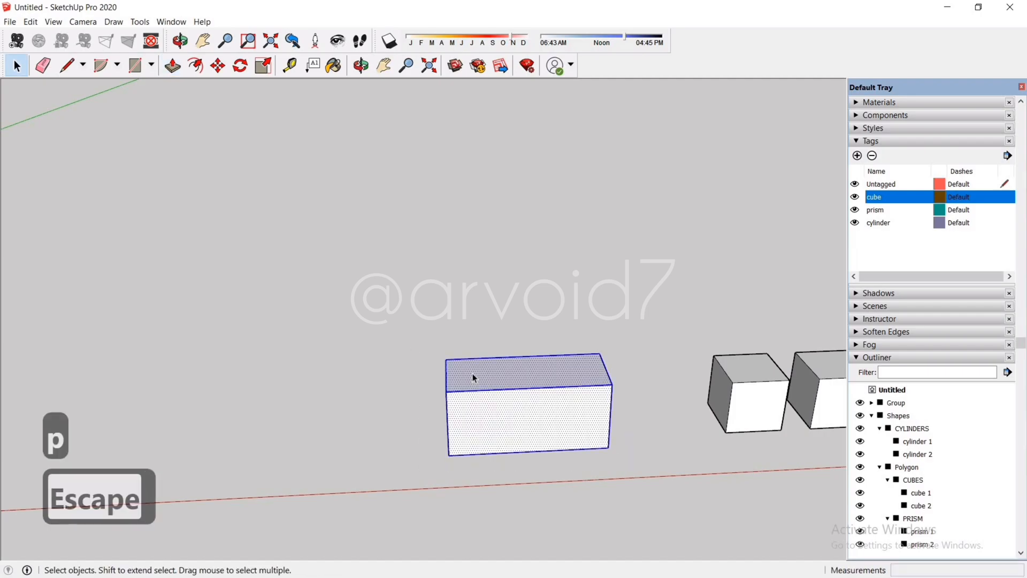
Step: Make the box a component and name its instance Cuboid in the Outliner
right_click(472, 375)
left_click(538, 484)
left_click(543, 417)
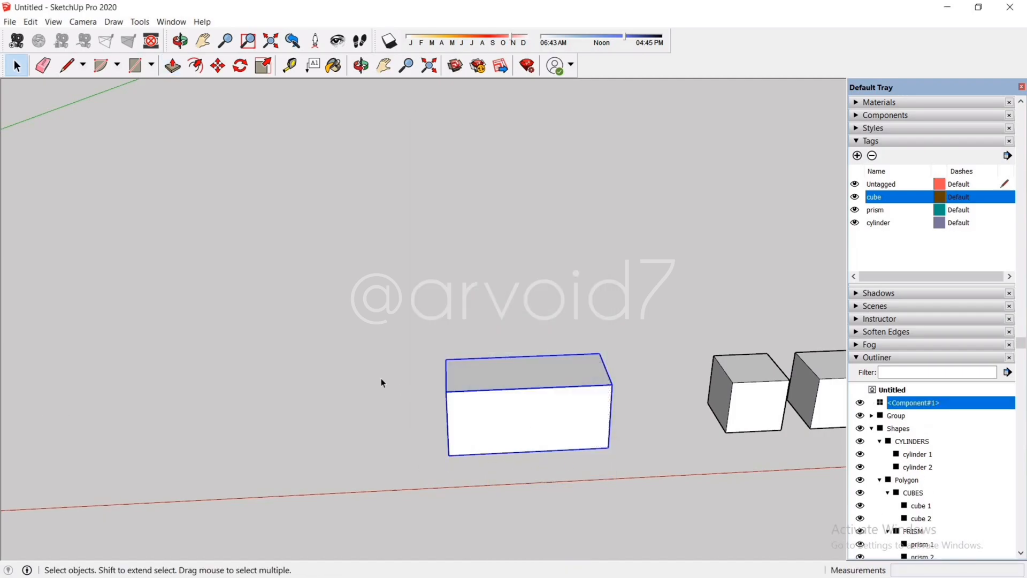
double_click(894, 402)
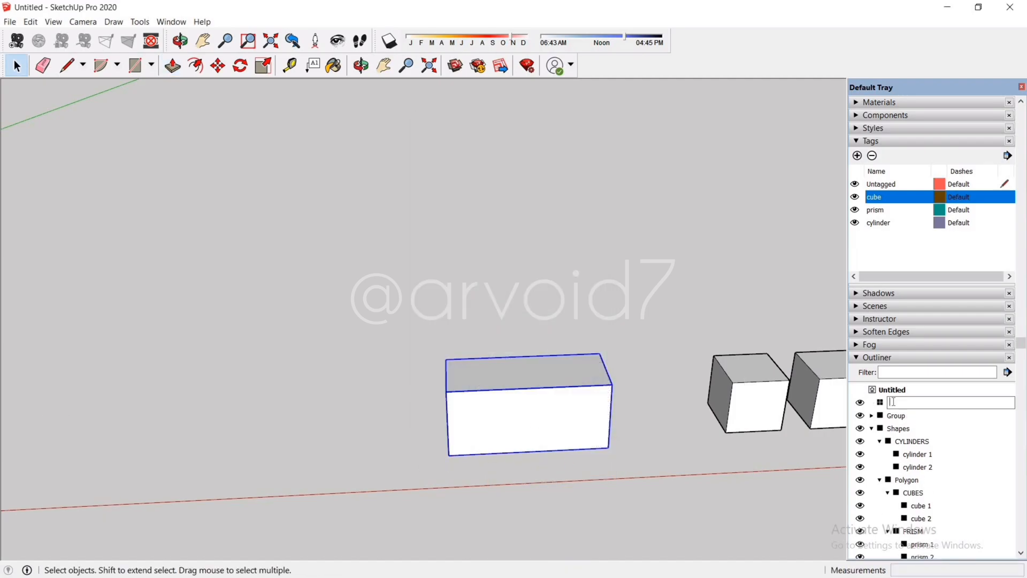
type("Cub")
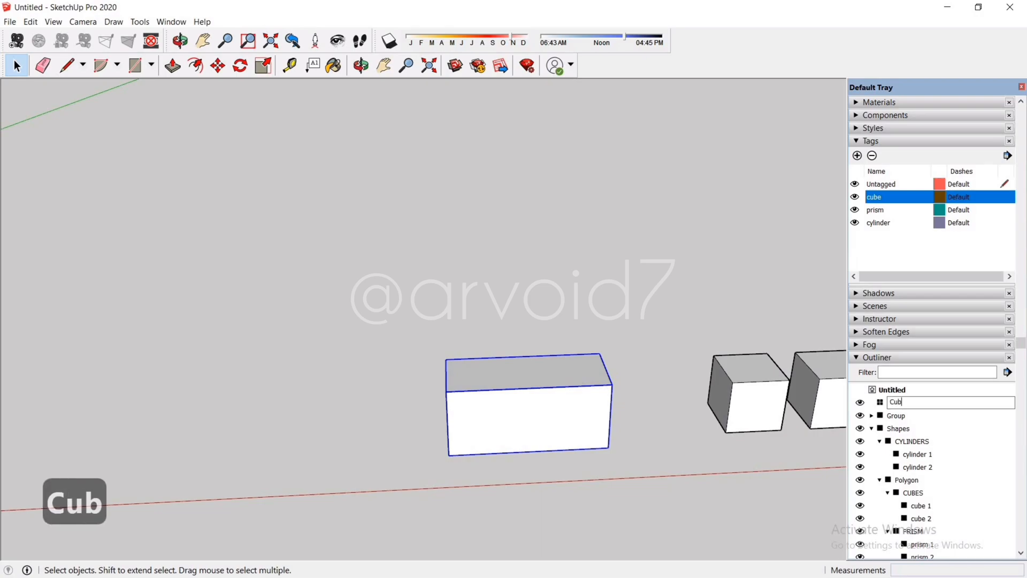
type("oid")
key("Return")
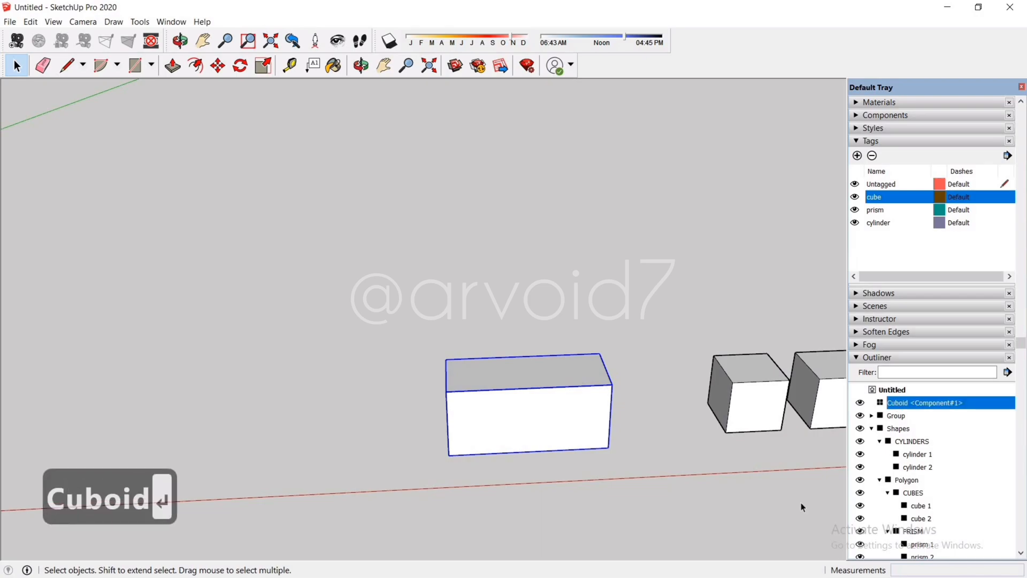
left_click(842, 472)
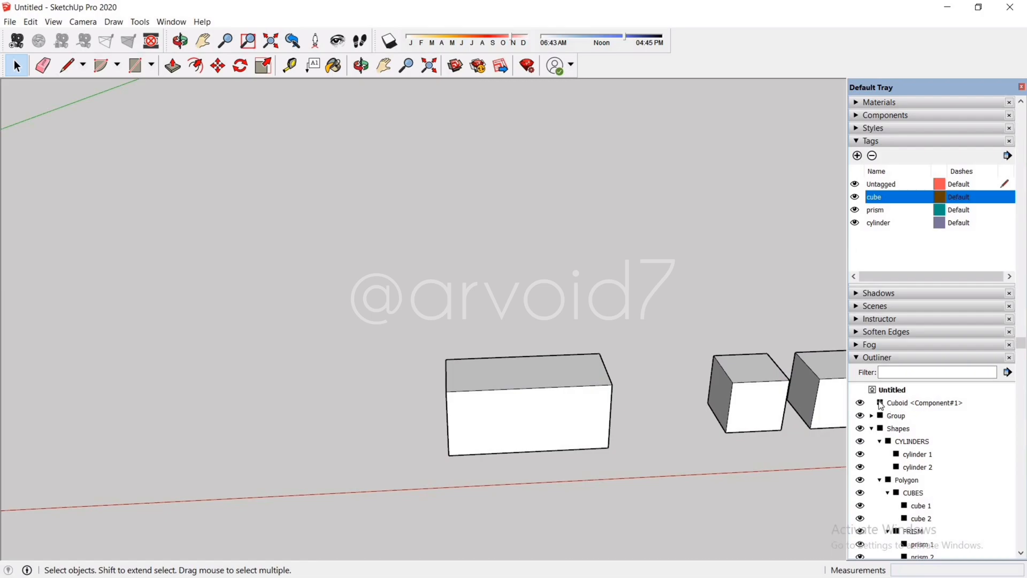
Step: Hide the Cuboid component in the Outliner and make it visible again
left_click(860, 402)
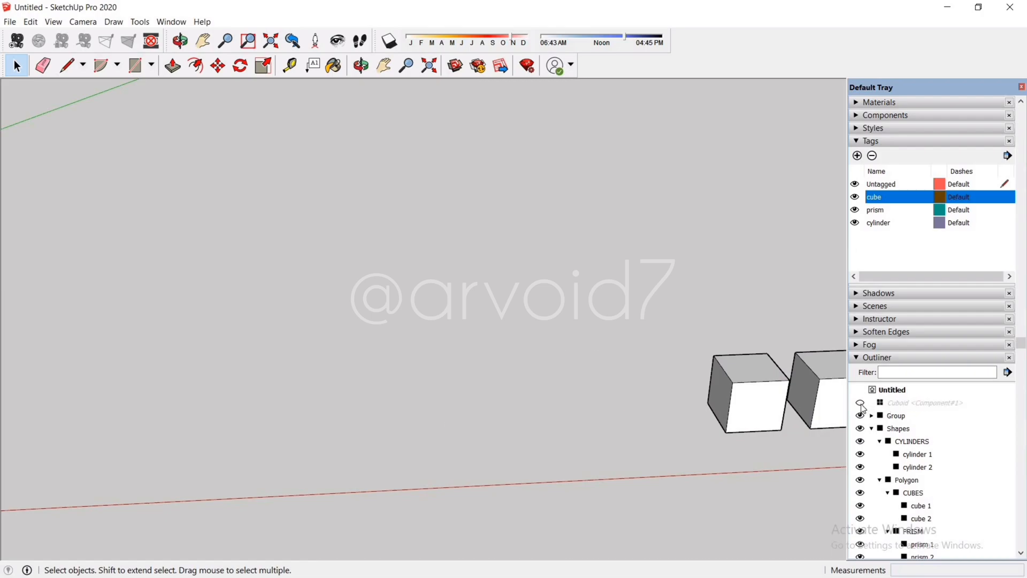
left_click(895, 405)
left_click(860, 403)
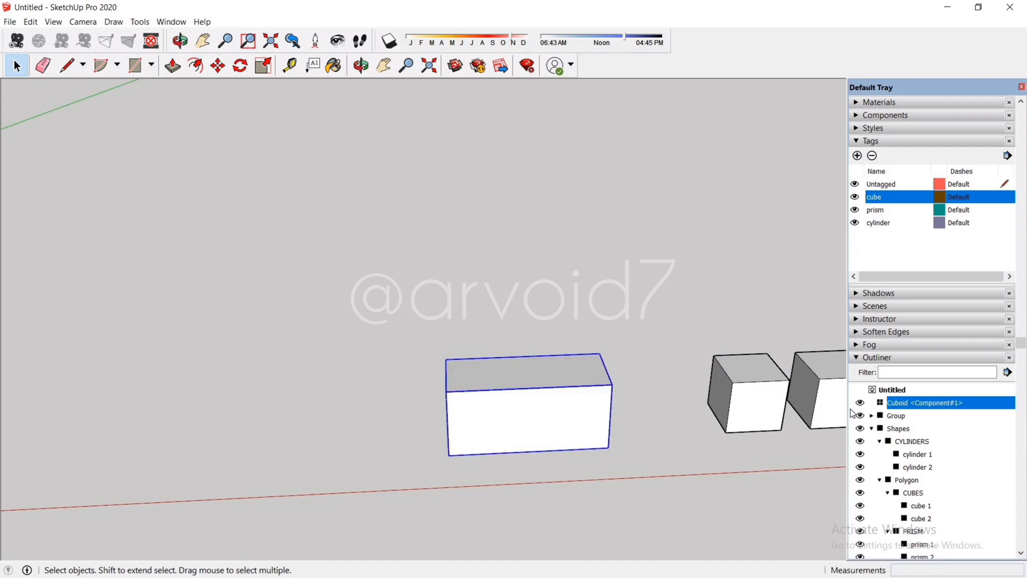
Step: Select all the objects in the model and delete them
scroll(728, 492, "down", 5)
left_click_drag(711, 402, 118, 270)
key("Delete")
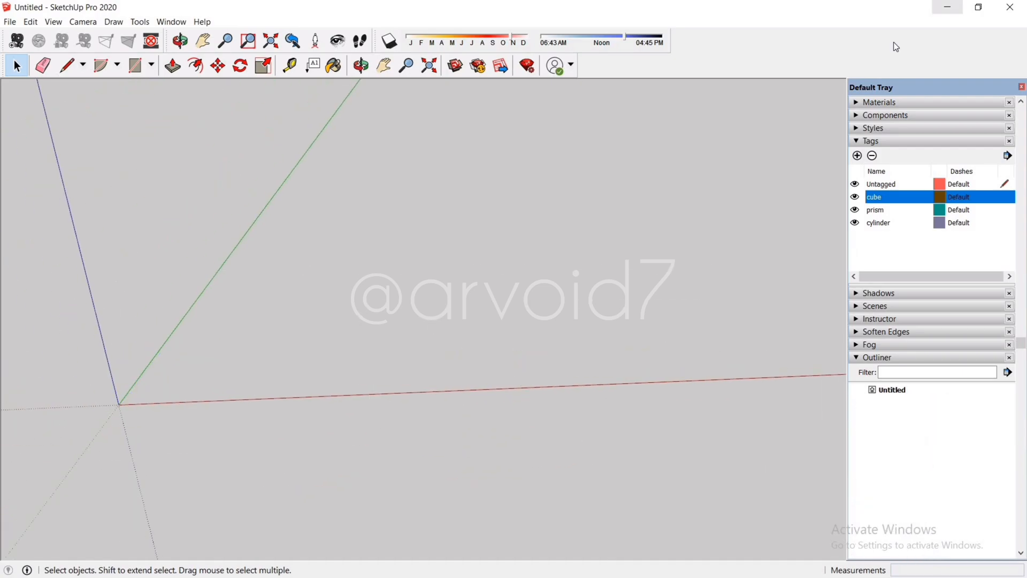